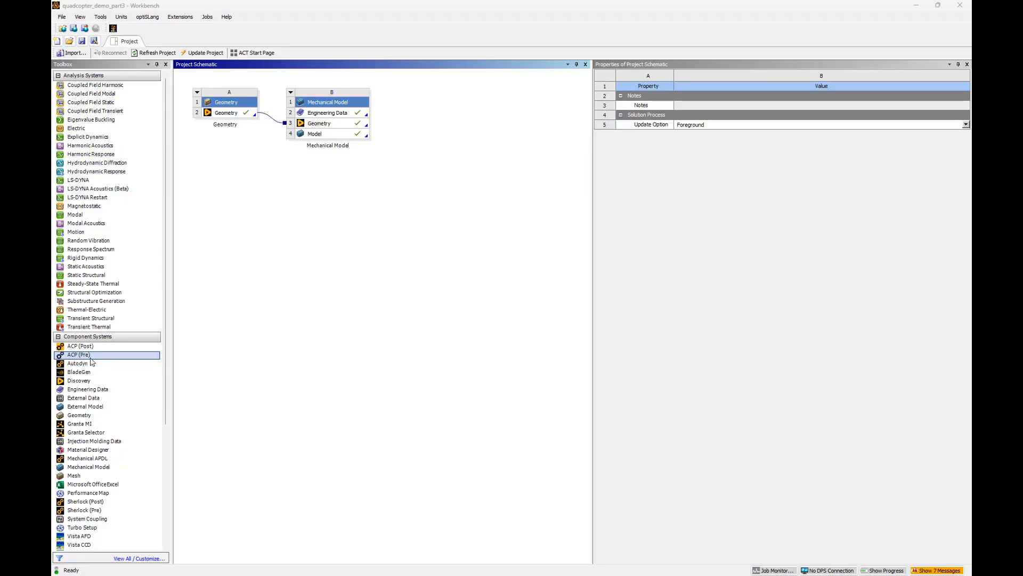
Add an ACP (Pre) system sharing the Mechanical Model system's model data, and update that Model cell
left_click_drag(91, 362, 322, 137)
right_click(330, 137)
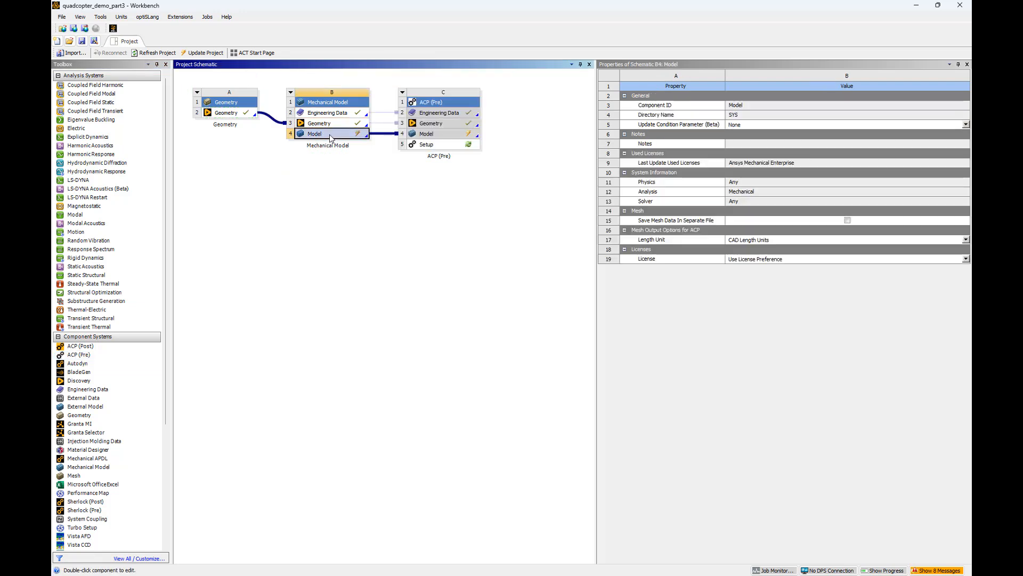
left_click(339, 214)
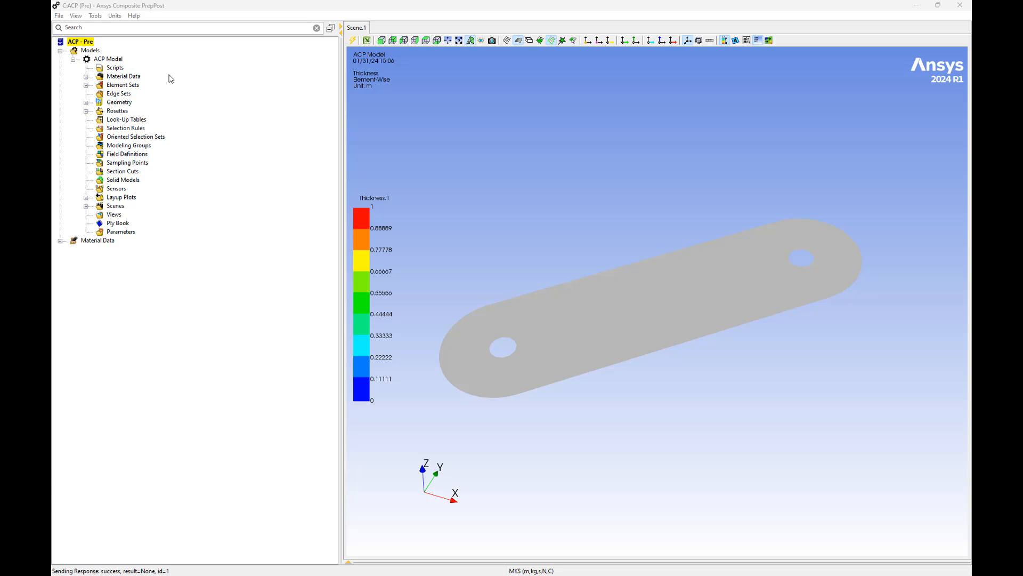
Examine the material properties of Epoxy Carbon UD (230 GPa) Wet in the ACP model's material data
left_click(85, 76)
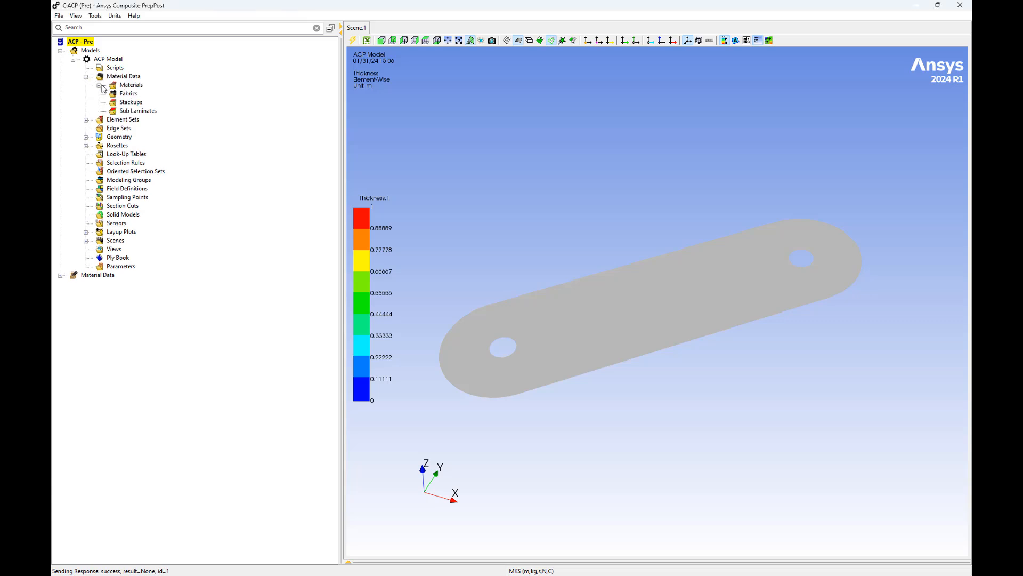
left_click(99, 86)
right_click(153, 93)
left_click(168, 96)
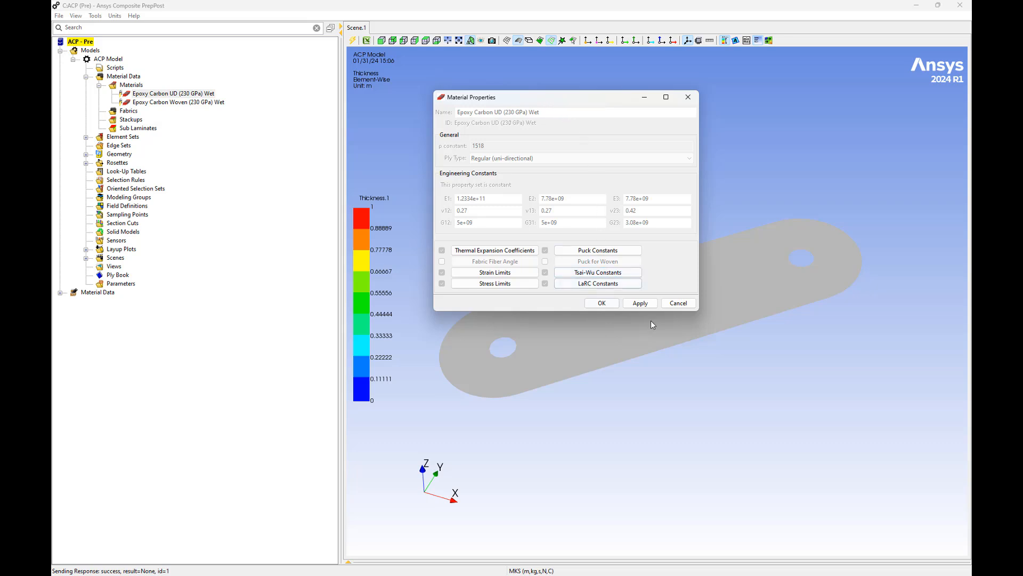
left_click(600, 303)
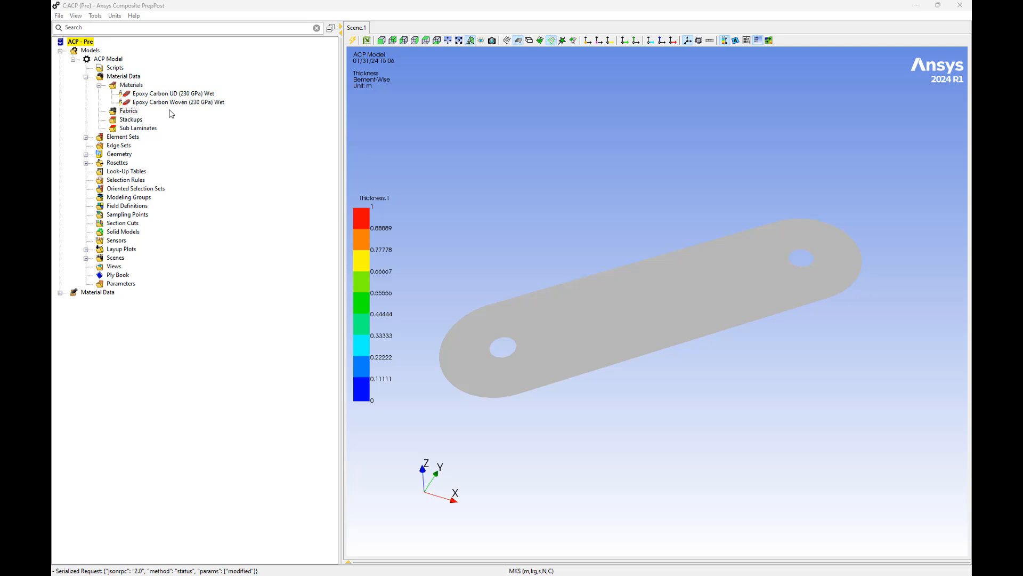
Create a new fabric and name it Epoxy Carbon UD Wet
right_click(128, 110)
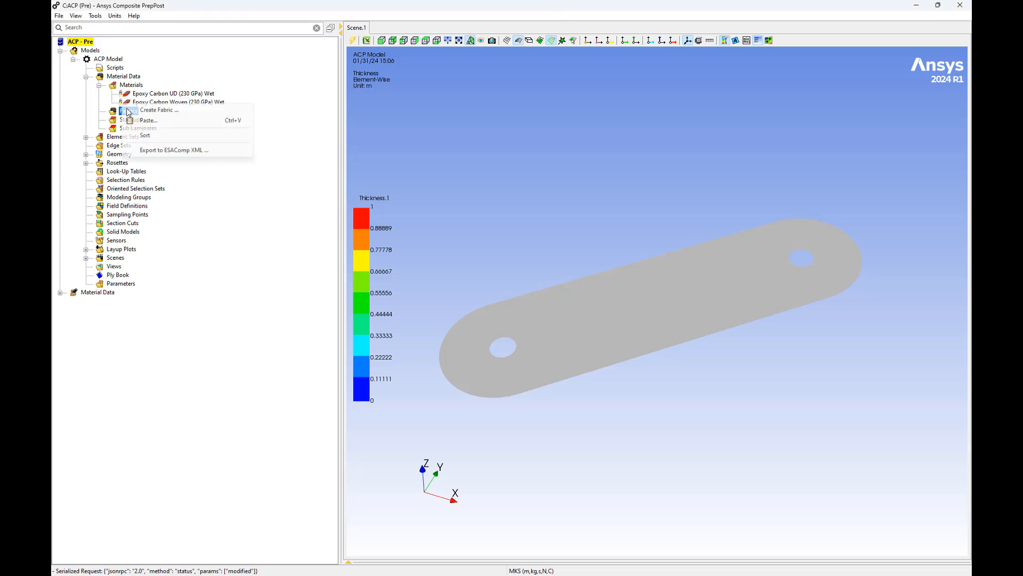
left_click(143, 110)
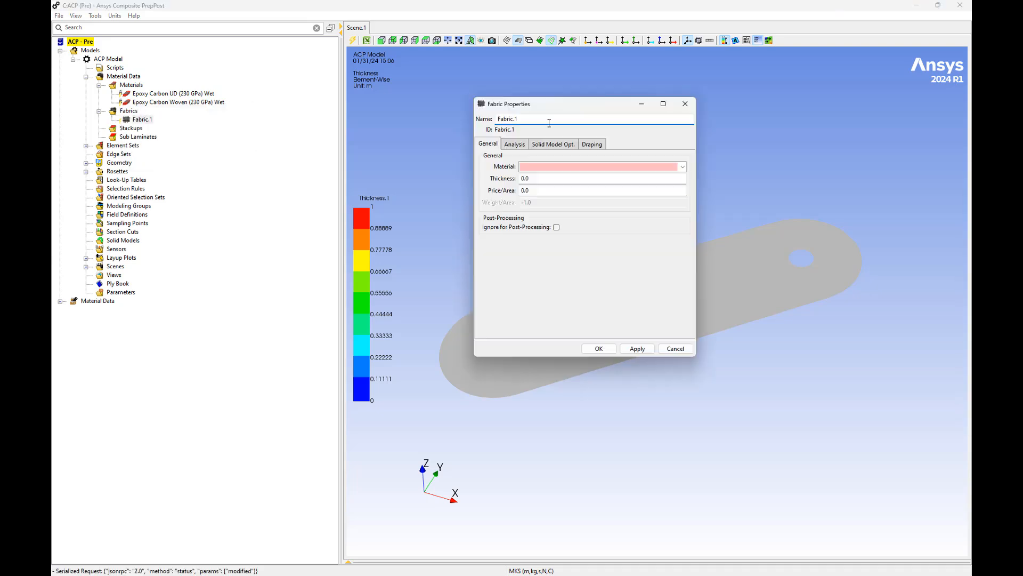
triple_click(549, 123)
type("Epoxy Carbon UD Wet")
Assign the Epoxy Carbon UD (230 GPa) Wet material to the fabric and enter its ply thickness
left_click(681, 167)
left_click(683, 168)
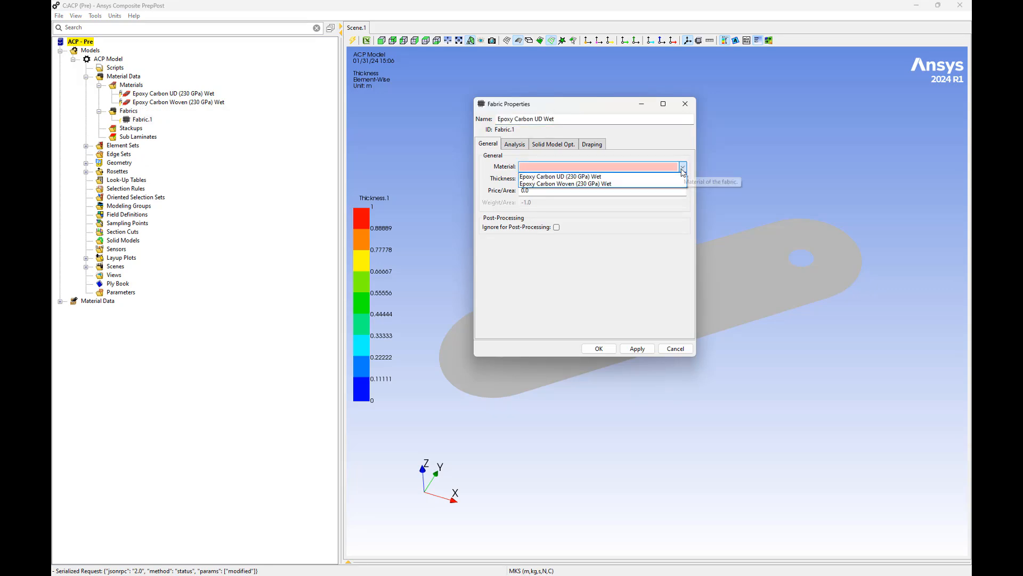
left_click(666, 181)
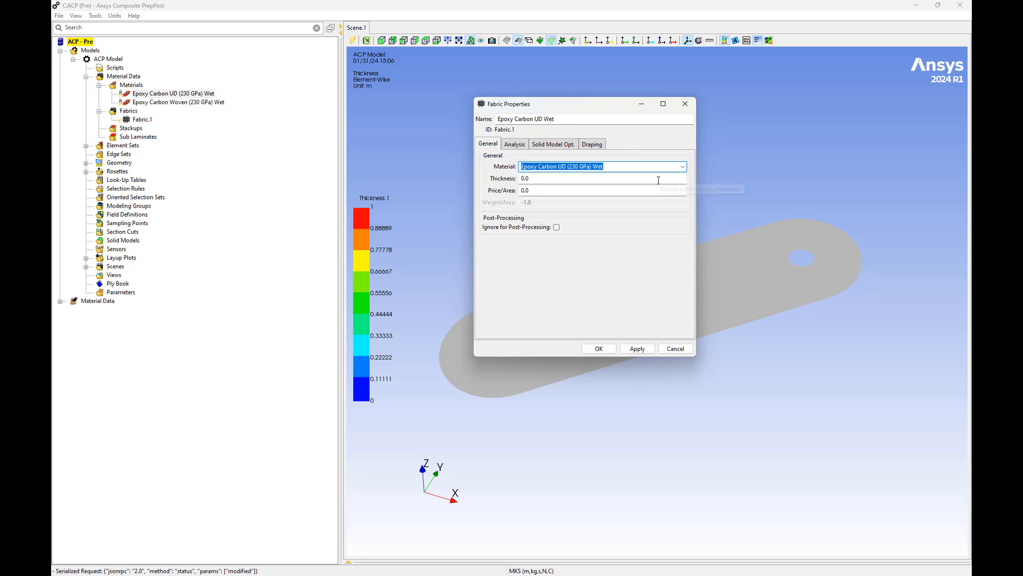
key("Tab")
type("0")
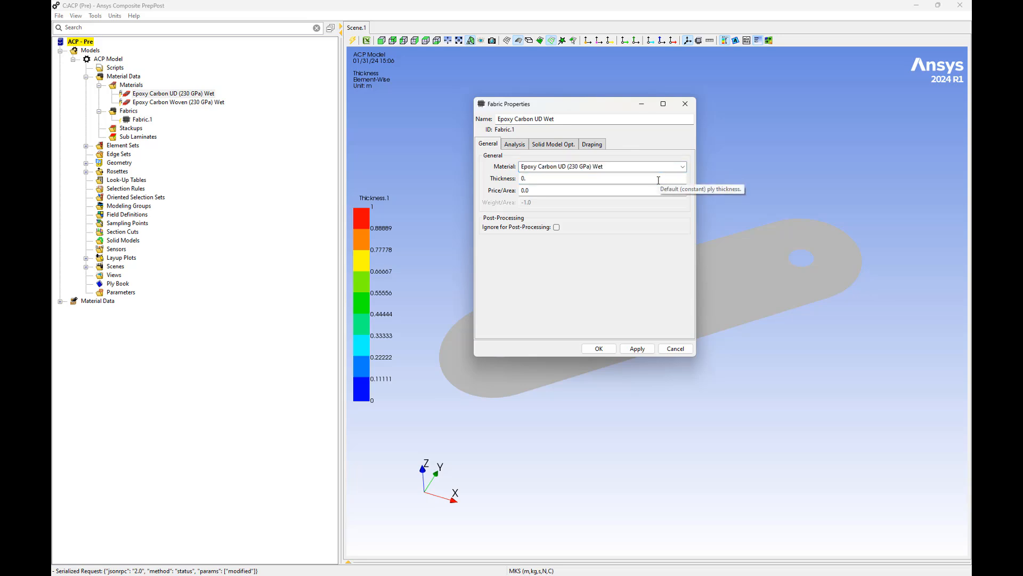
type(".")
Enable the E1, E2 and G12 analysis plots for the UD fabric and set its draping material model to Unidirectional
left_click(514, 144)
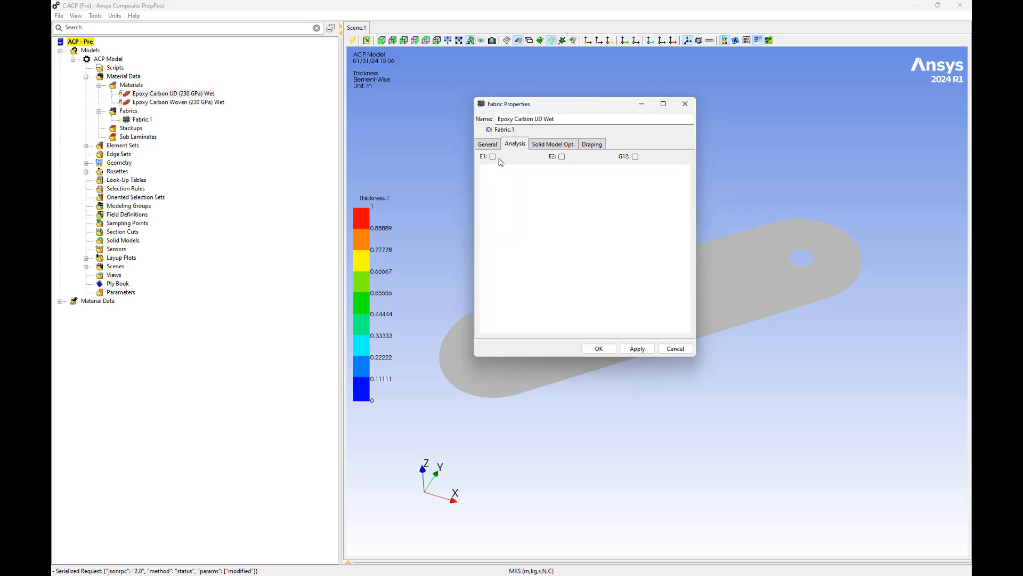
left_click(492, 157)
left_click(562, 157)
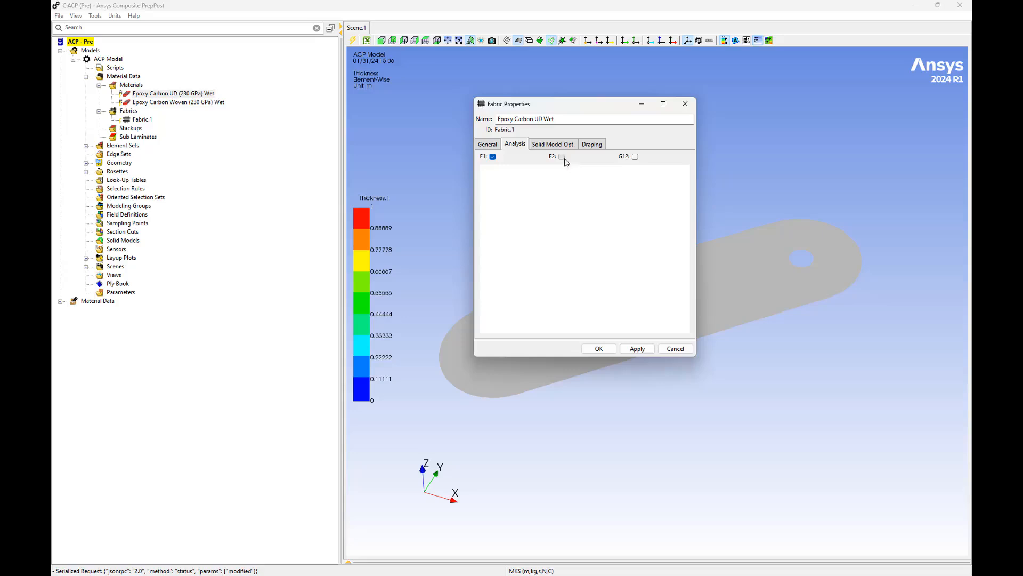
left_click(636, 157)
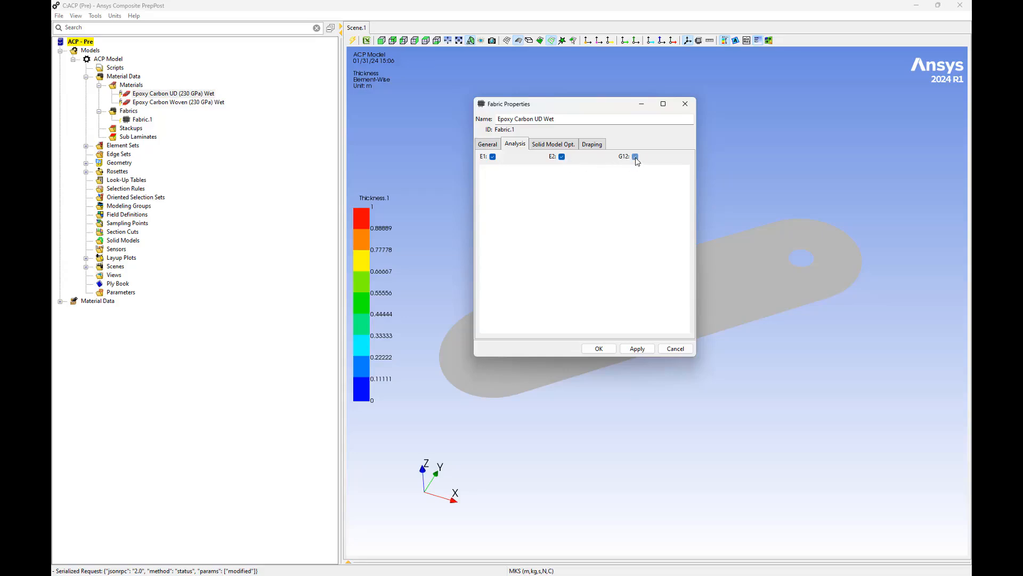
left_click(601, 150)
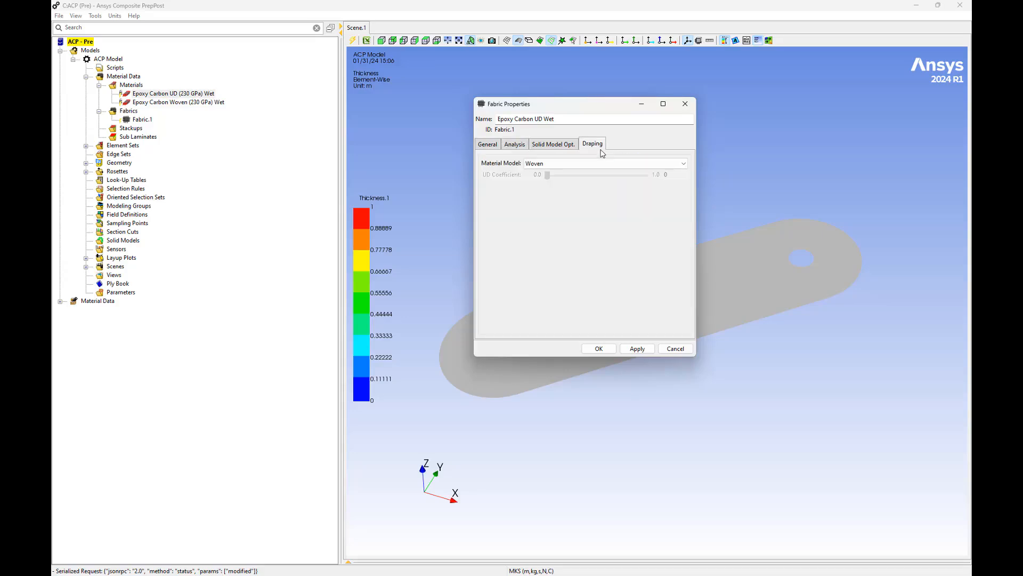
left_click(597, 164)
left_click(583, 183)
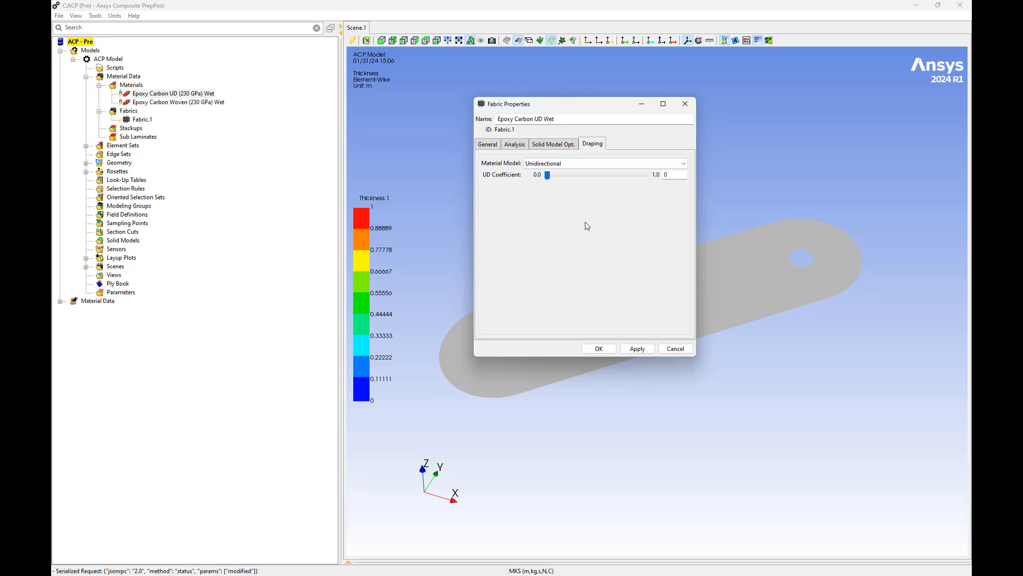
left_click(598, 349)
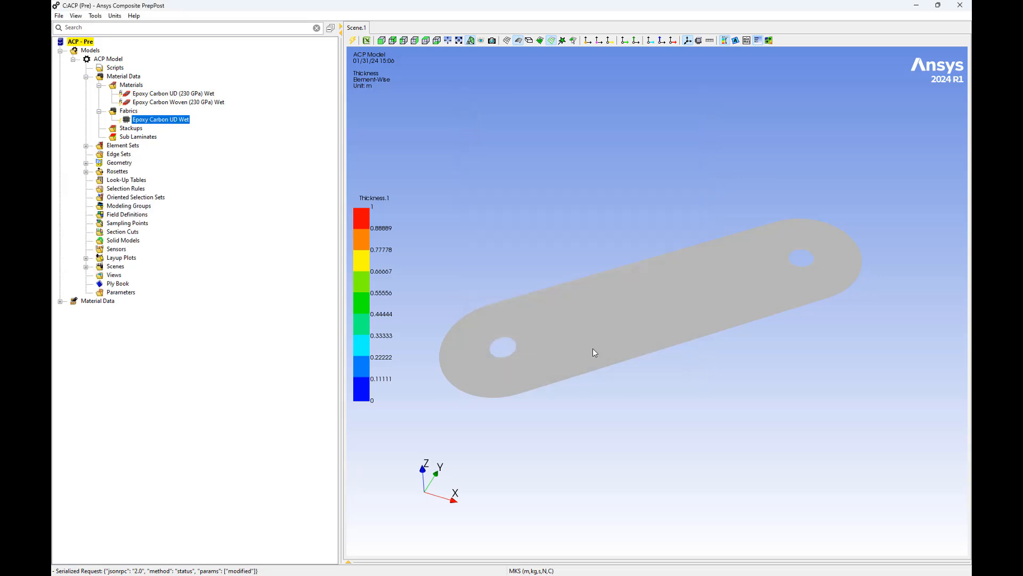
Create a second fabric named Epoxy Carbon Woven Wet with the Epoxy Carbon Woven (230 GPa) Wet material and thickness 0.4
right_click(137, 113)
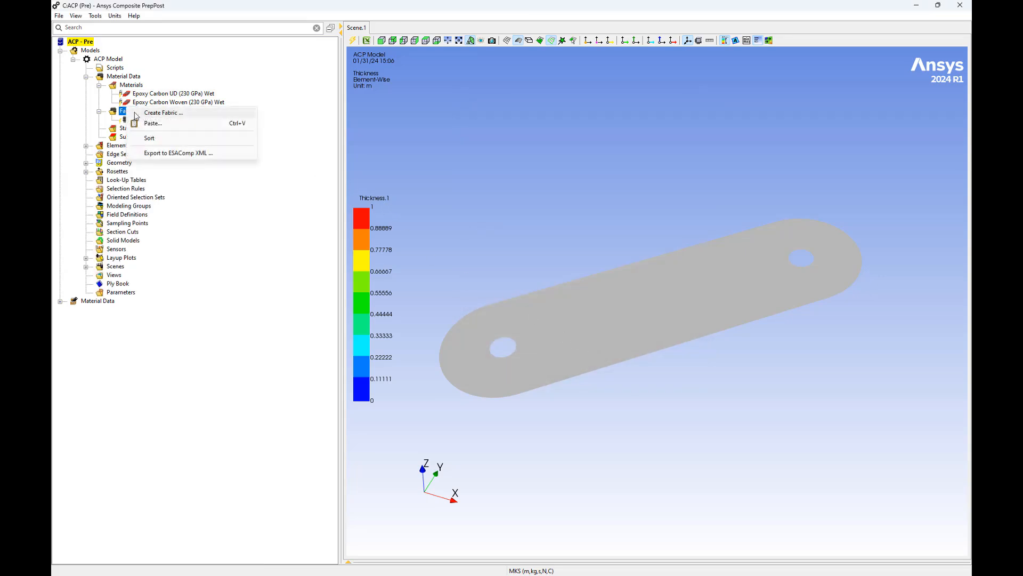
left_click(160, 112)
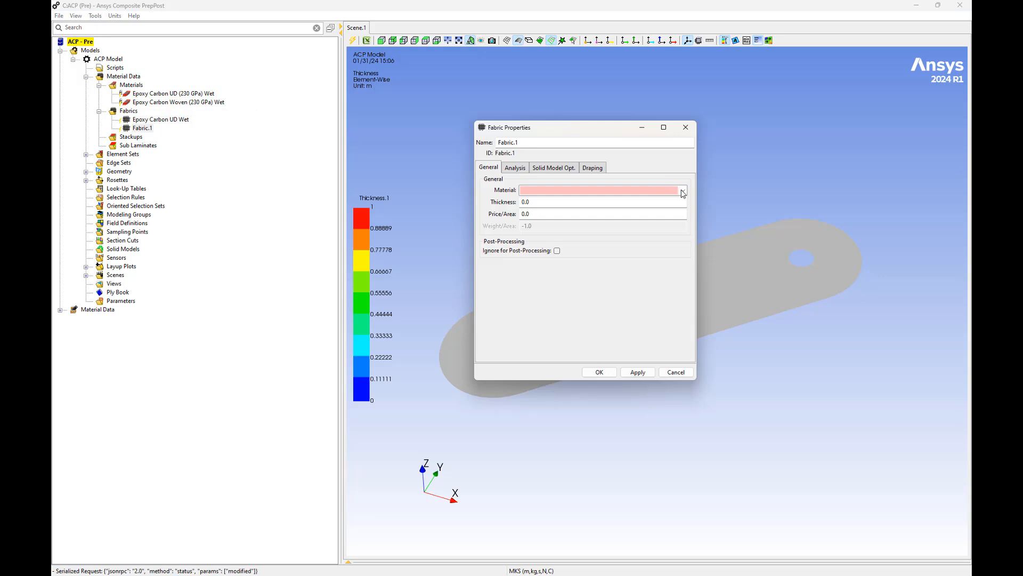
left_click(682, 190)
left_click(648, 208)
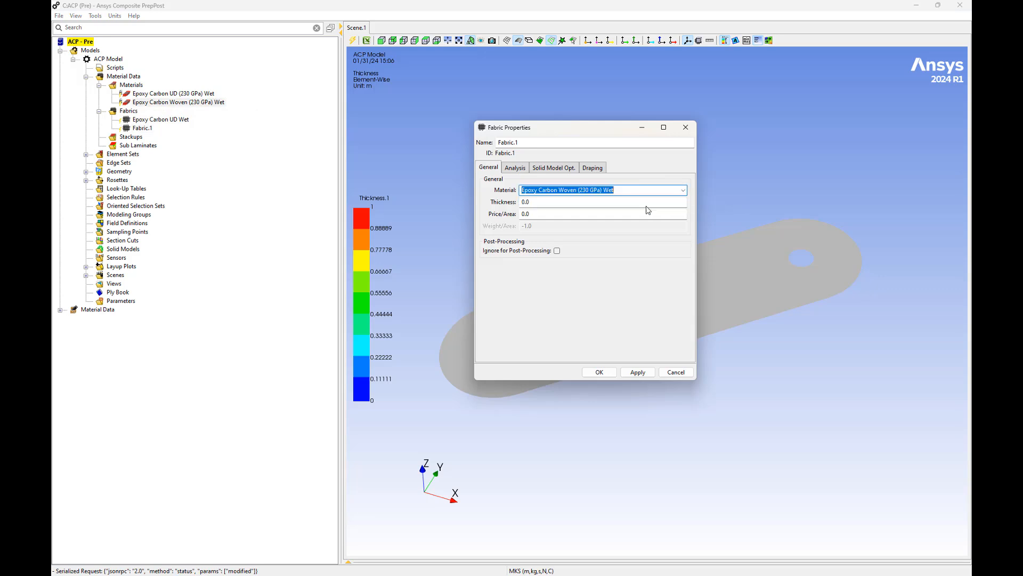
left_click(580, 202)
type("0")
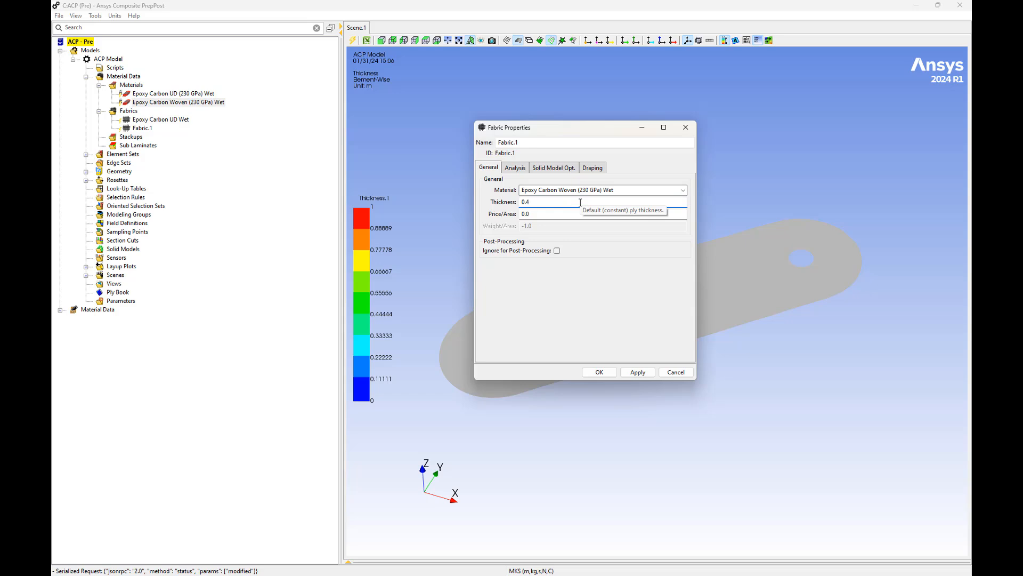
triple_click(537, 143)
type("Epoxy Carbon Woven Wet")
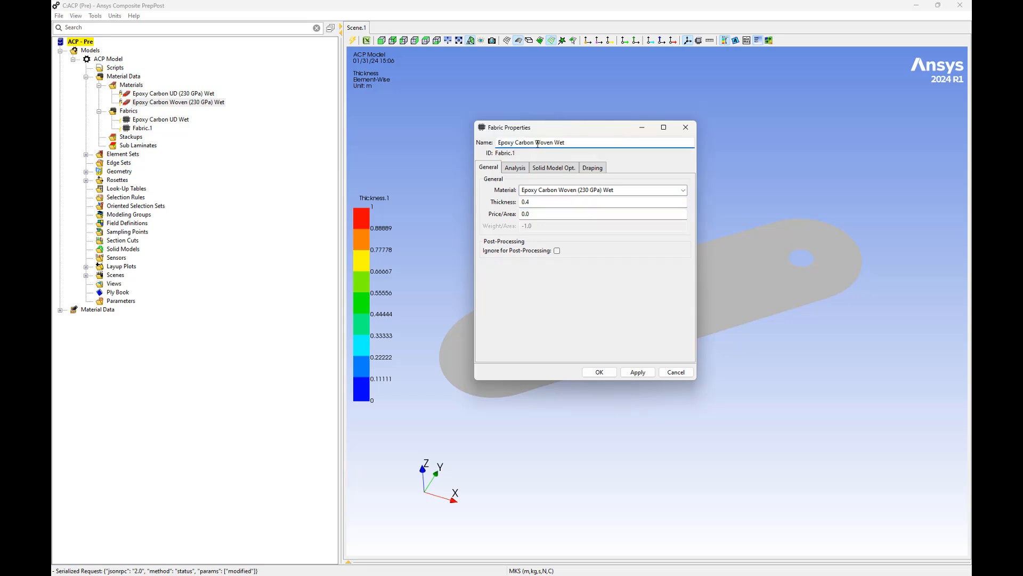
Enable the E1 analysis plot for the woven fabric and keep Woven as its draping material model
left_click(515, 168)
left_click(493, 181)
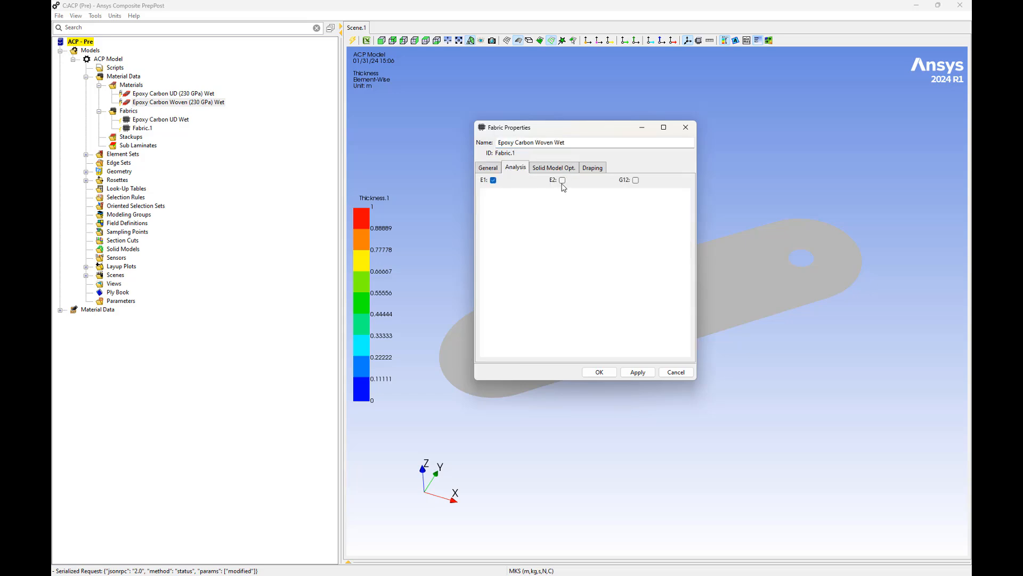
left_click(593, 168)
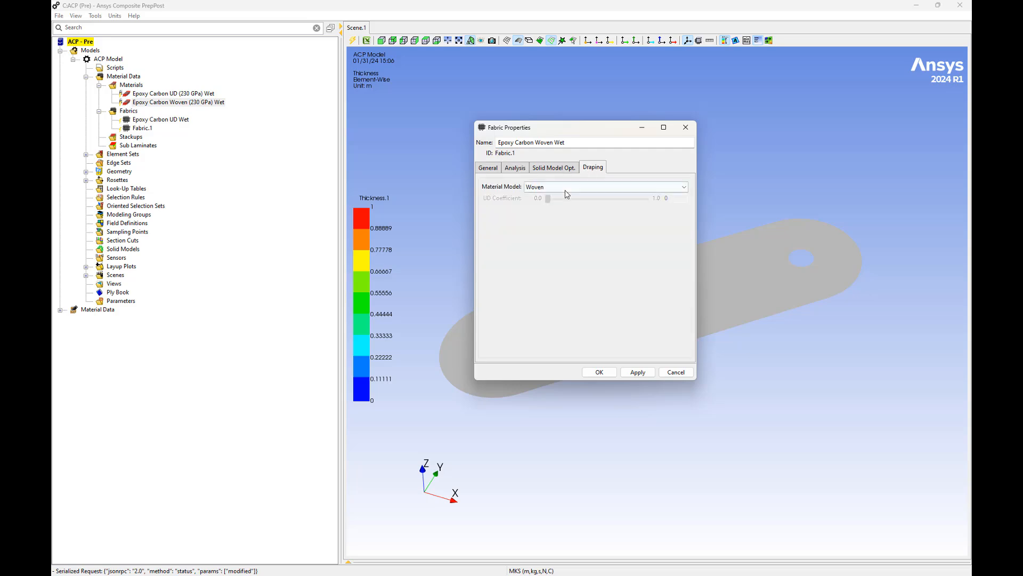
left_click(565, 190)
left_click(564, 190)
left_click(599, 372)
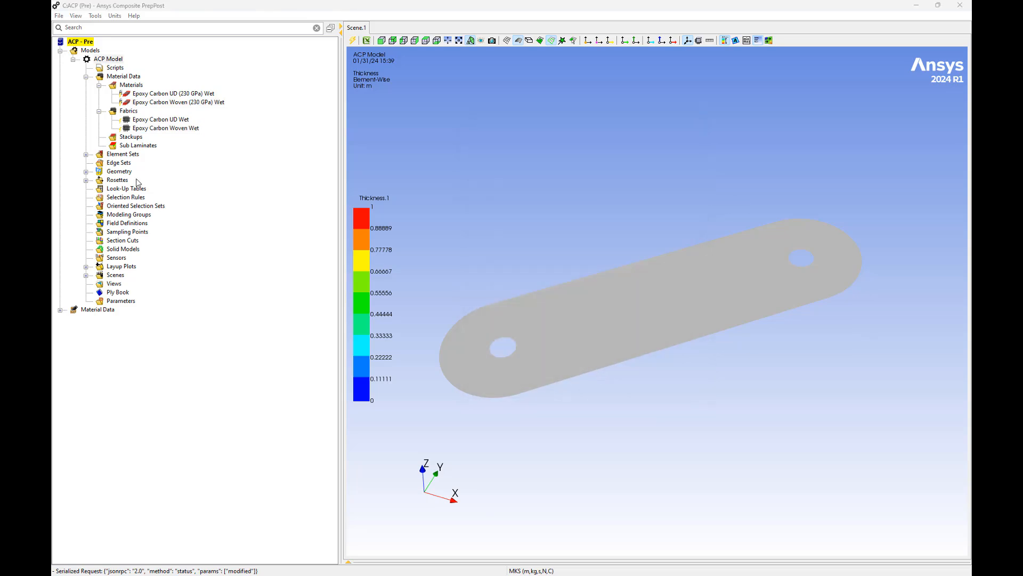
Check the rosette Coordinate System(Mechanical Model) and create an oriented selection set covering the All_Elements element set
left_click(86, 180)
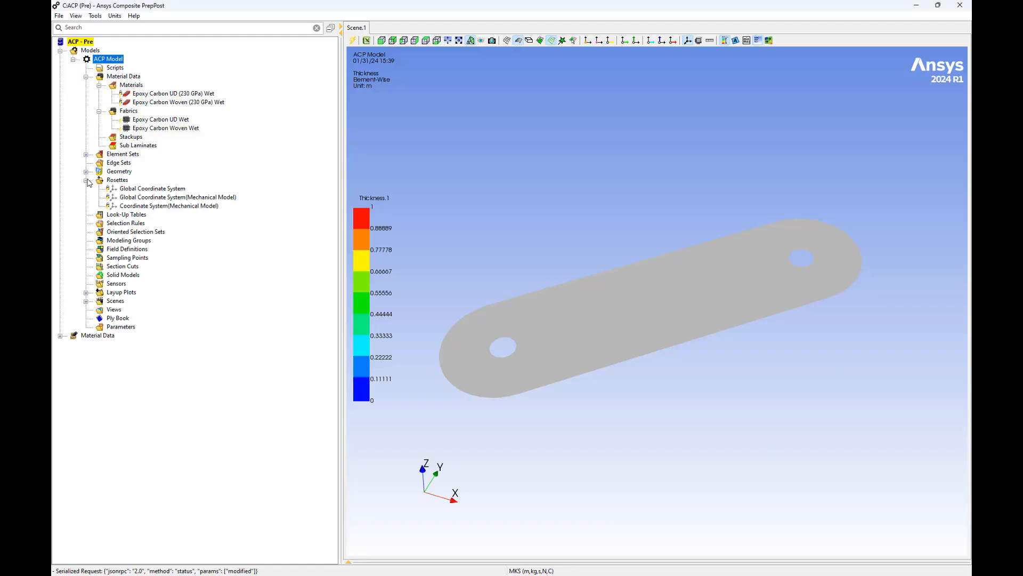
left_click(130, 206)
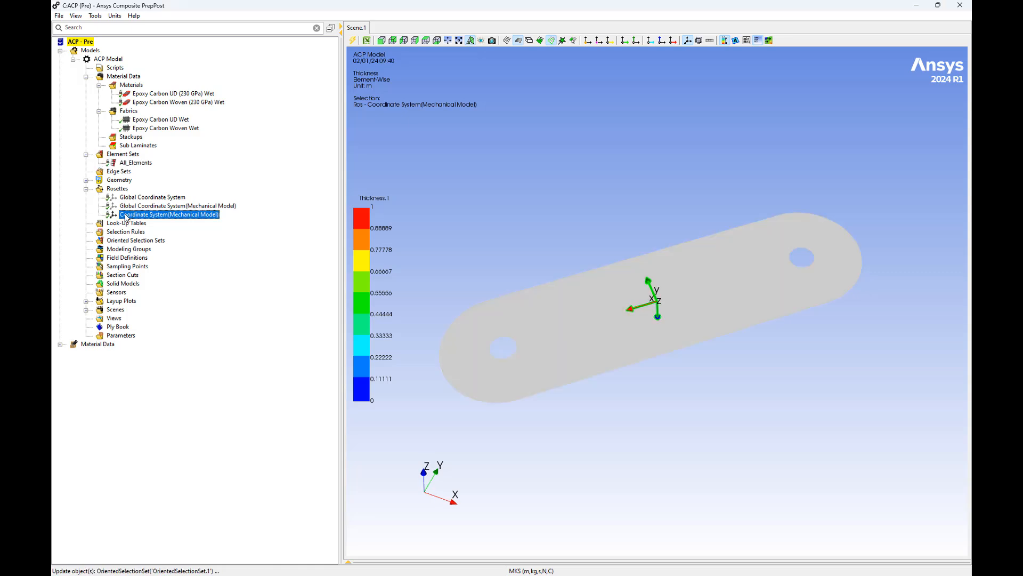
right_click(121, 241)
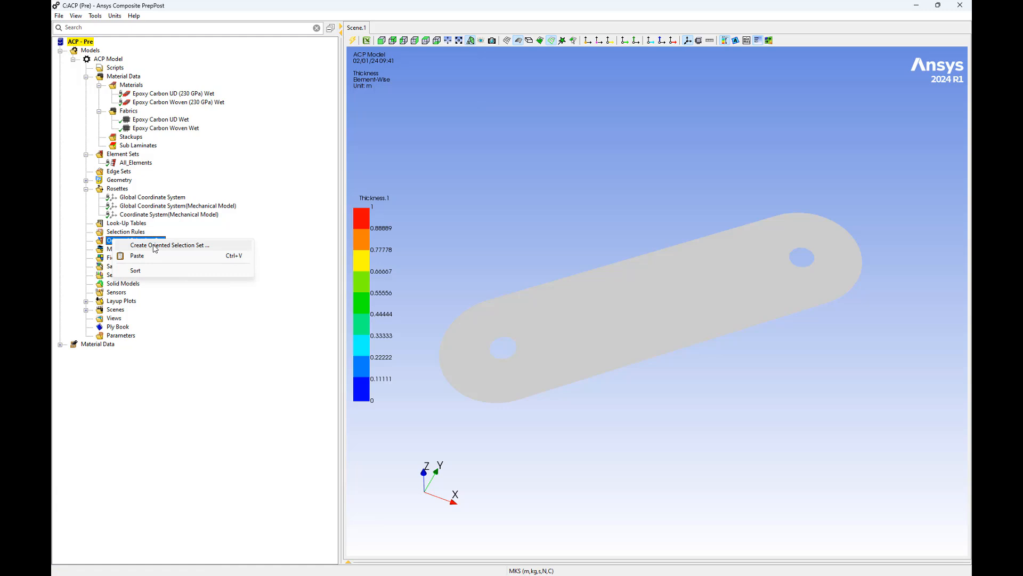
left_click(155, 245)
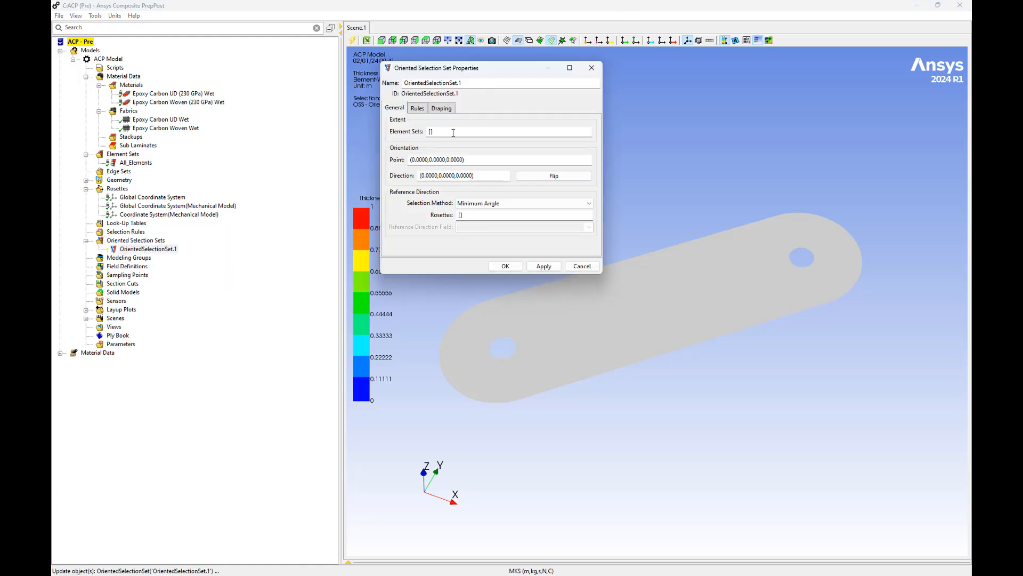
left_click(453, 133)
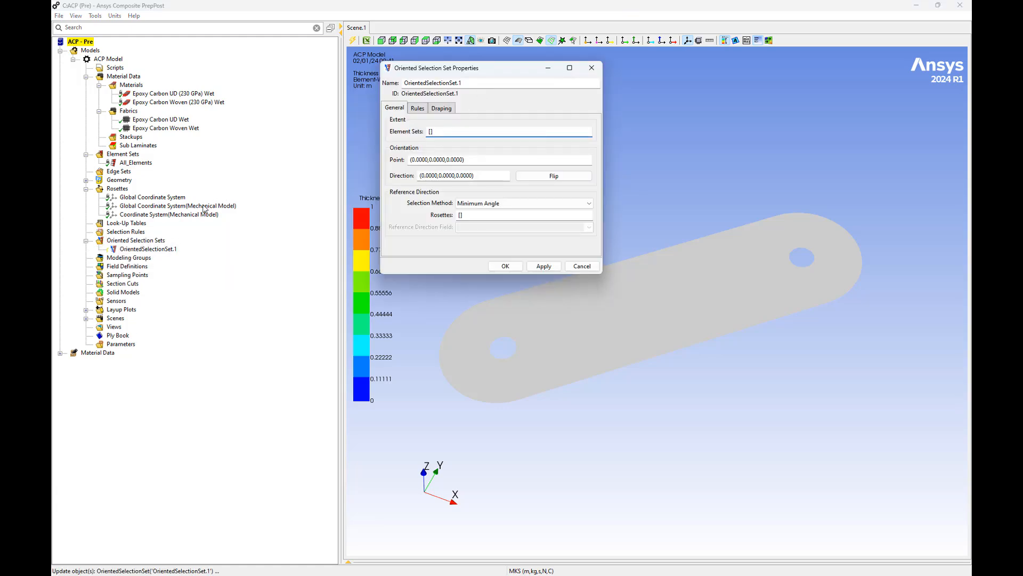
left_click(145, 166)
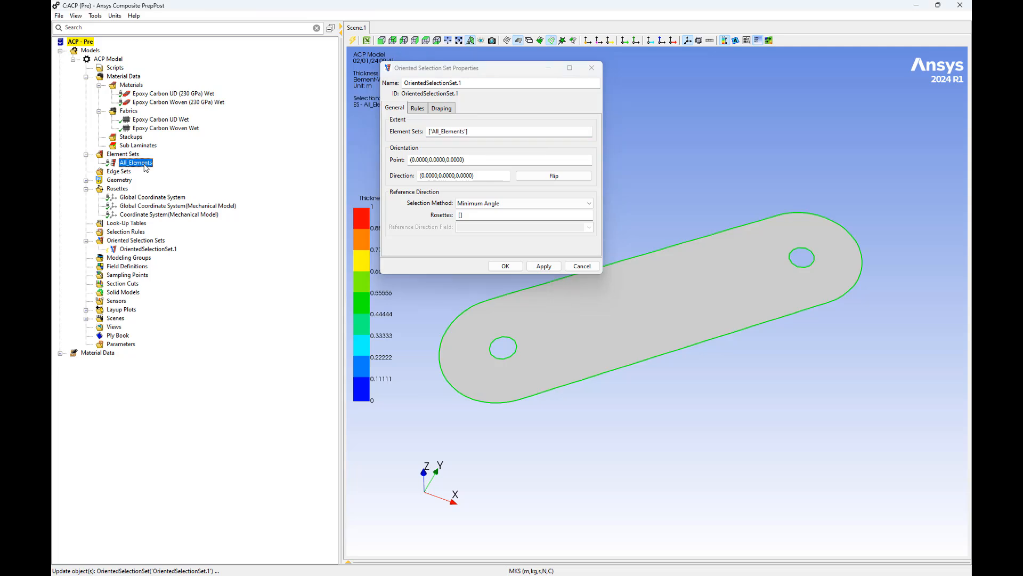
Set the selection set's orientation point near the plate's centre at (0.2289,0.1340,0.0075) and flip its direction to positive Z
left_click(457, 163)
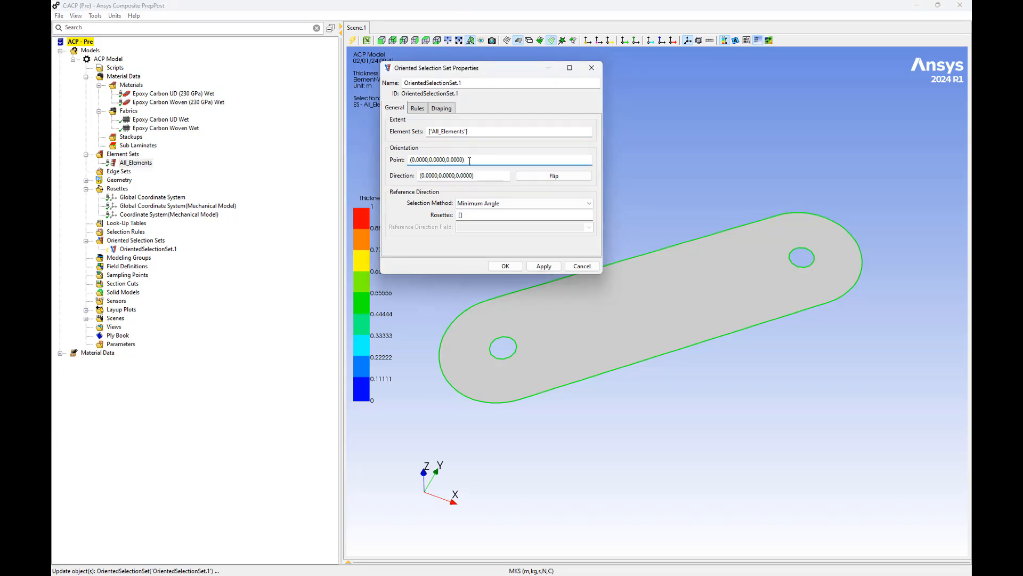
left_click(652, 295)
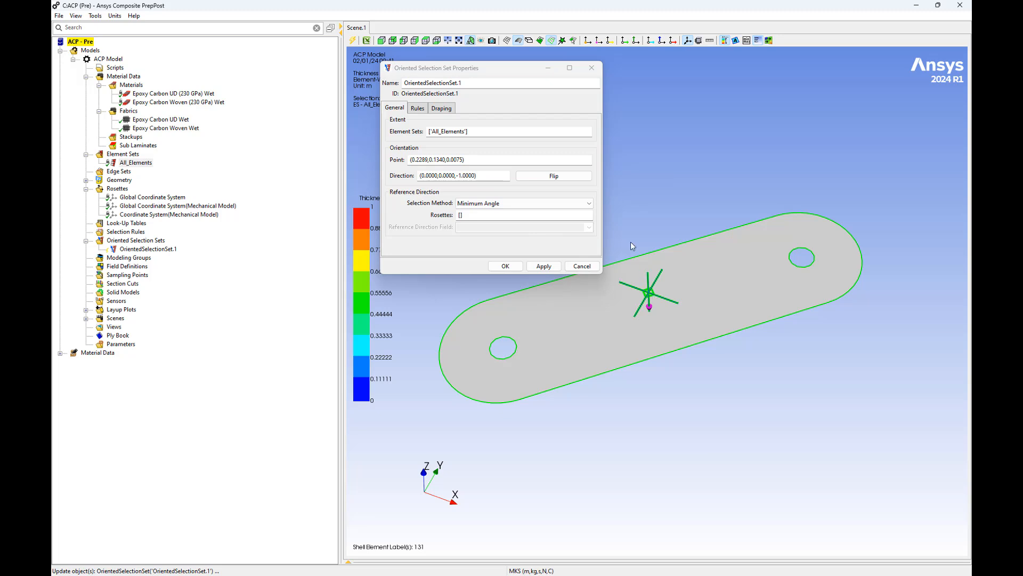
left_click(568, 176)
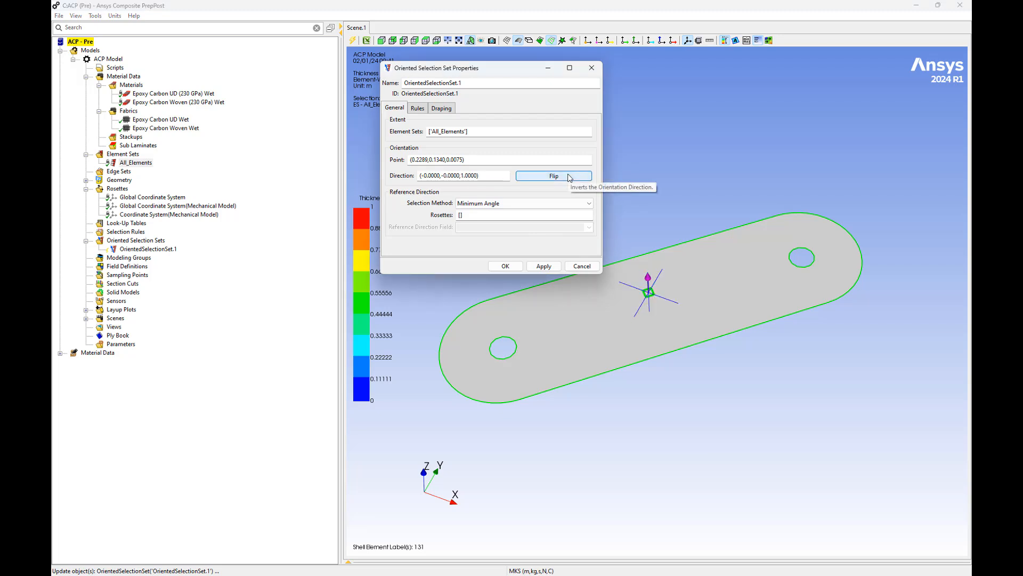
Assign the Coordinate System(Mechanical Model) rosette as the oriented selection set's reference direction and accept the set
left_click(504, 214)
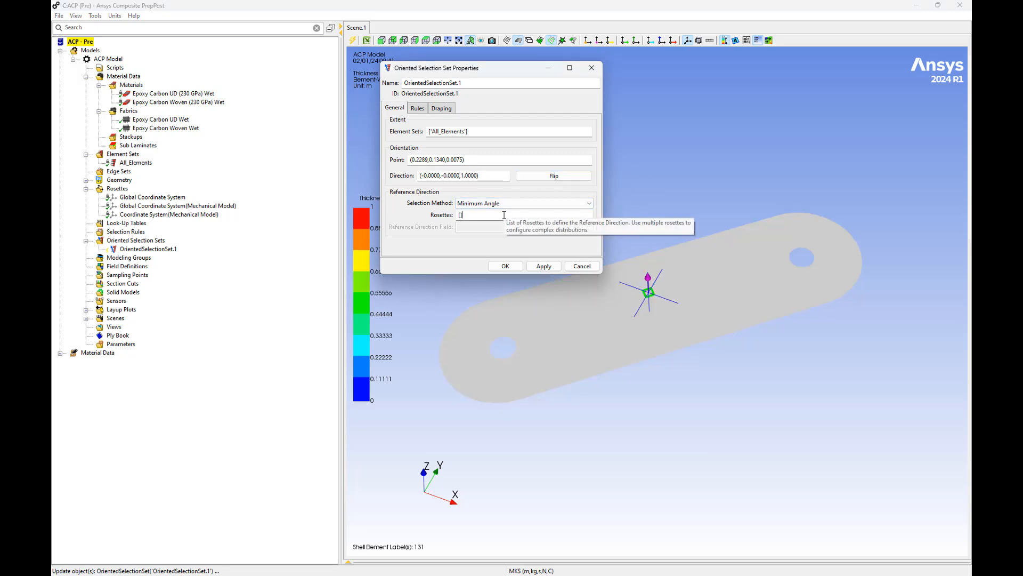
left_click(155, 215)
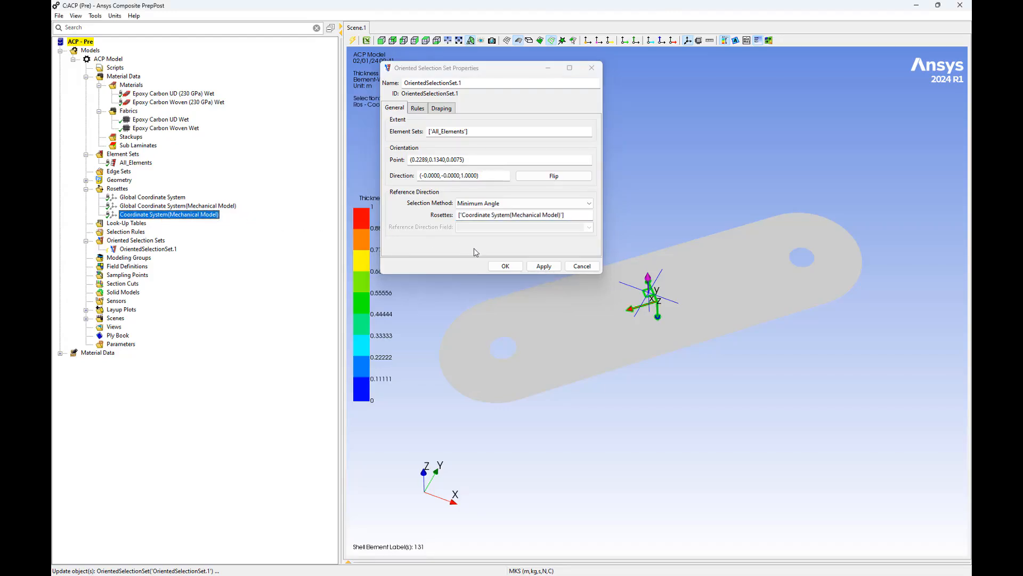
left_click(505, 266)
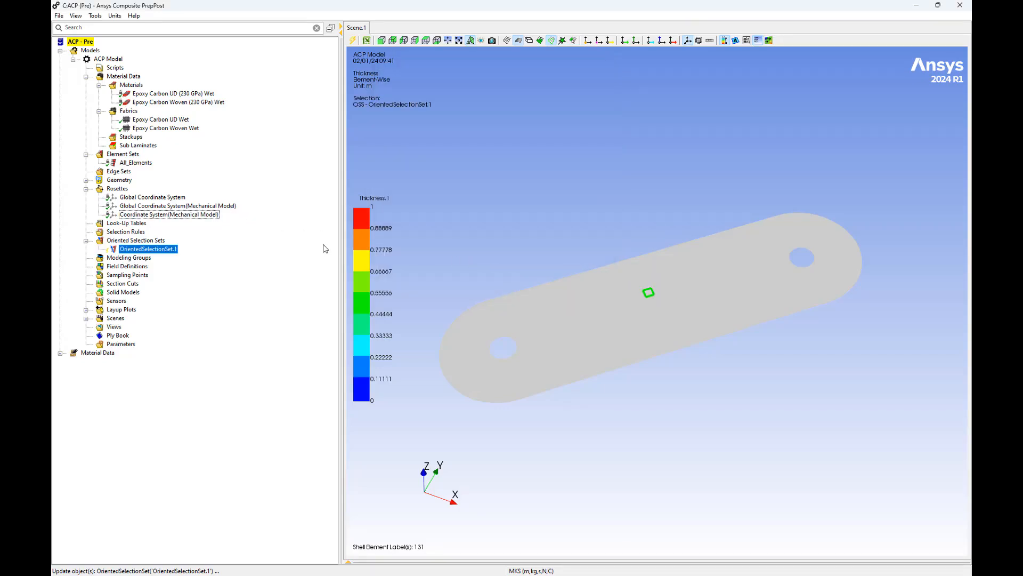
Create a modeling group with its default name, ModelingGroup.1
right_click(140, 257)
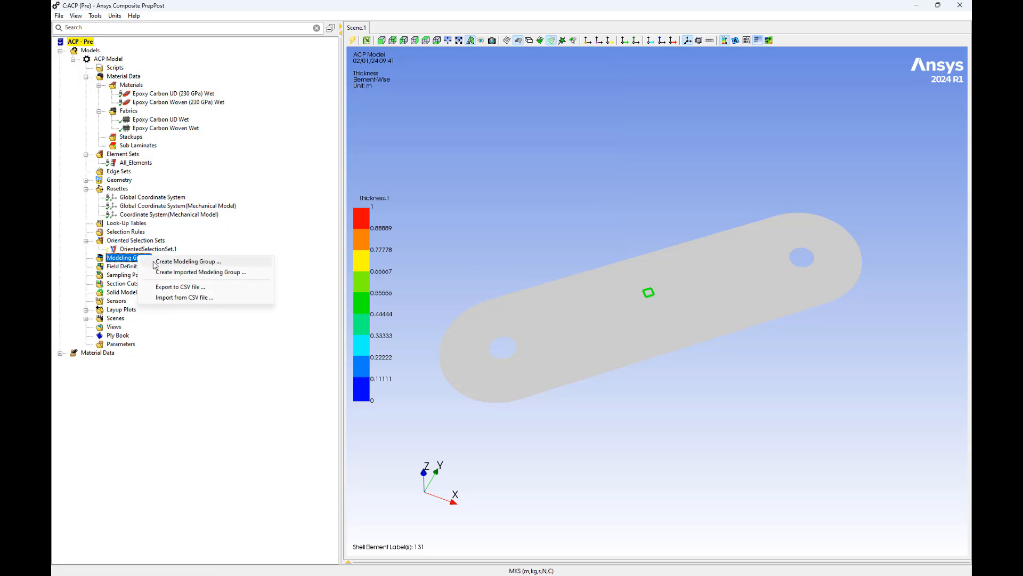
left_click(159, 261)
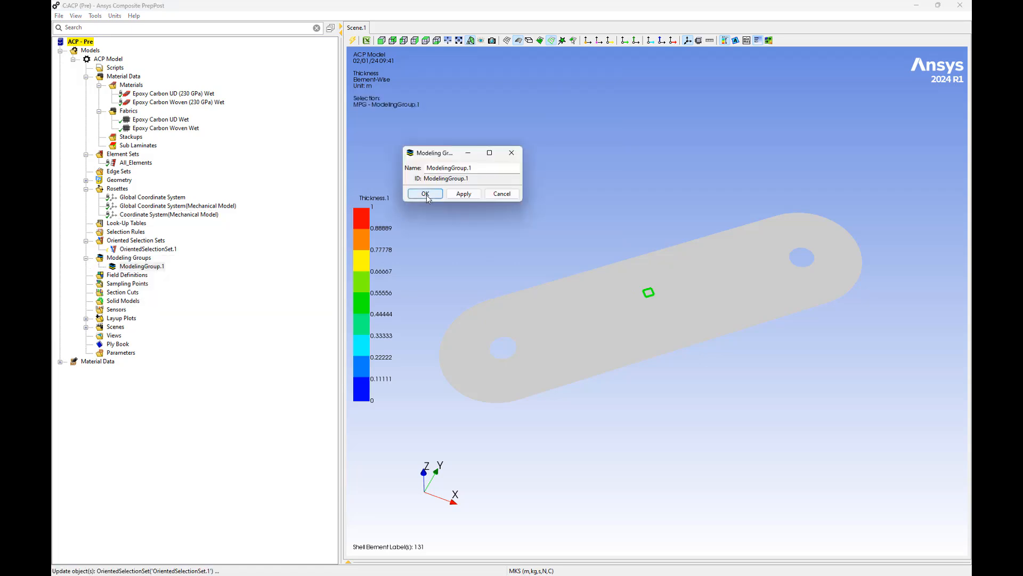
left_click(427, 194)
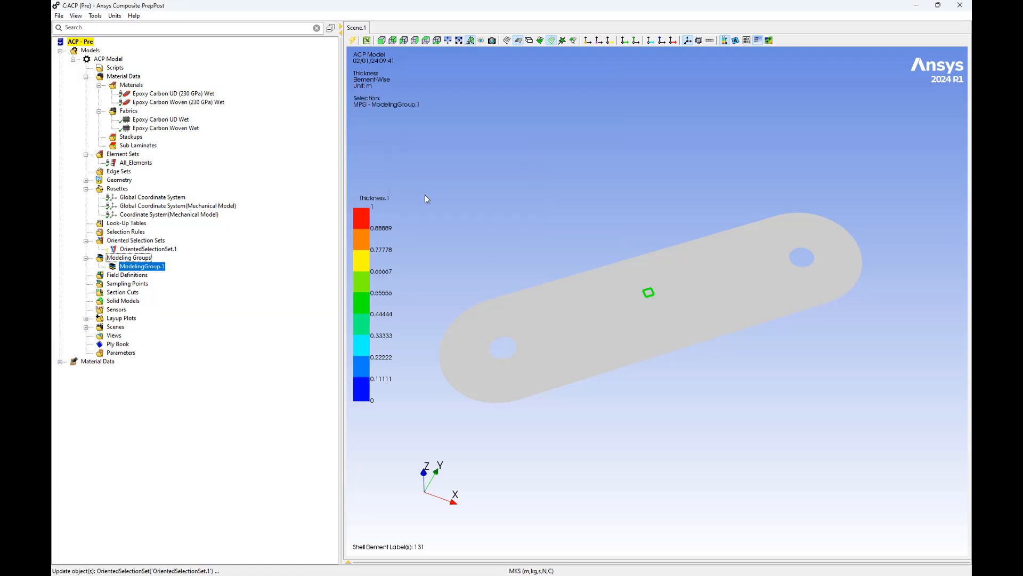
Add a ply to ModelingGroup.1 using OrientedSelectionSet.1 and the Epoxy Carbon Woven Wet fabric
right_click(136, 266)
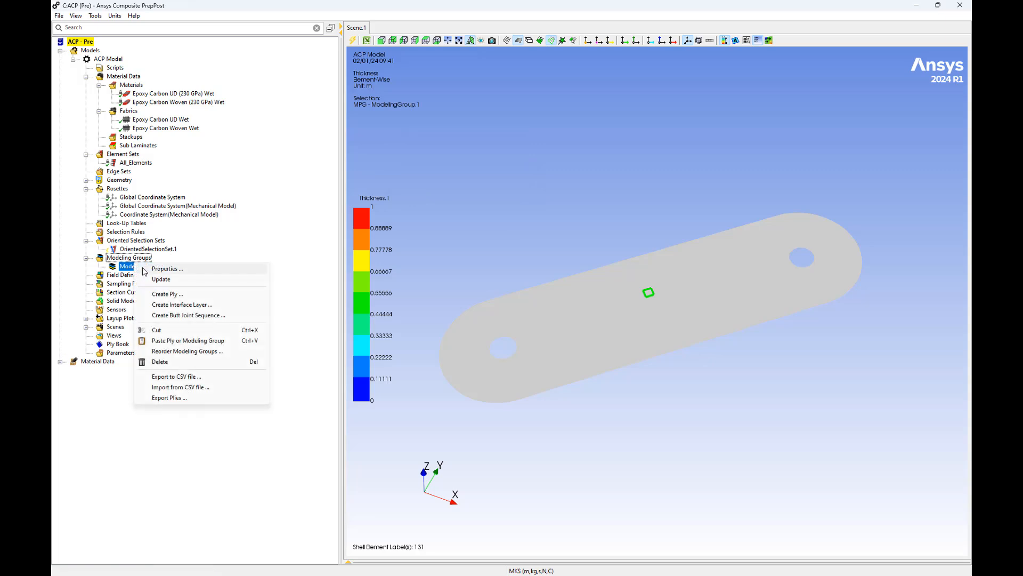
left_click(161, 295)
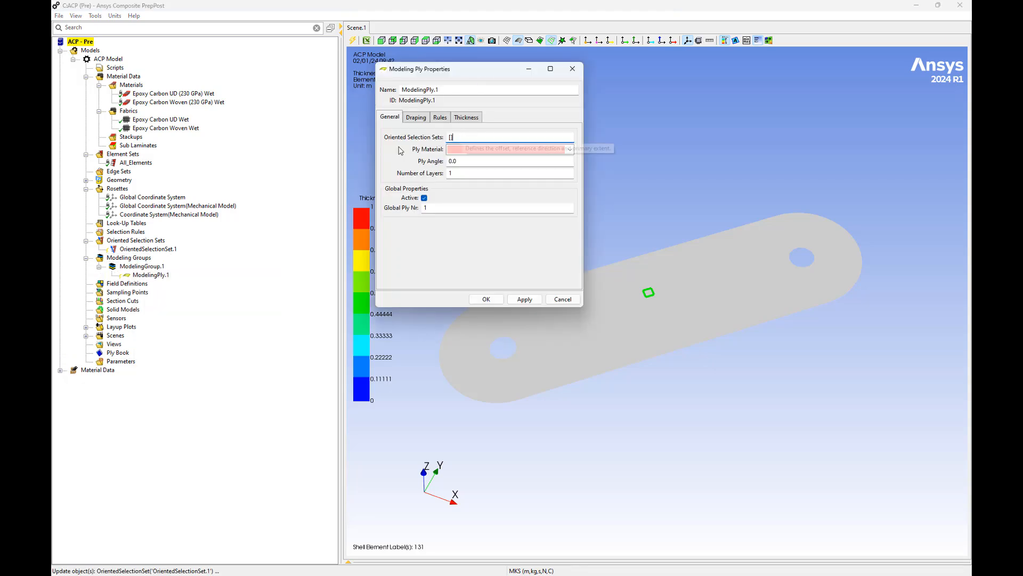
left_click(149, 249)
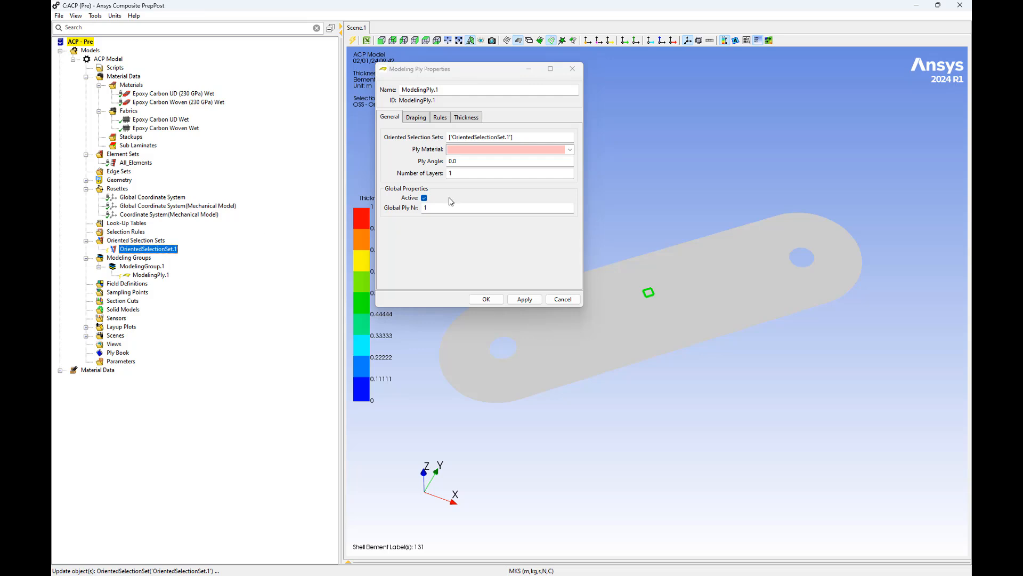
left_click(570, 149)
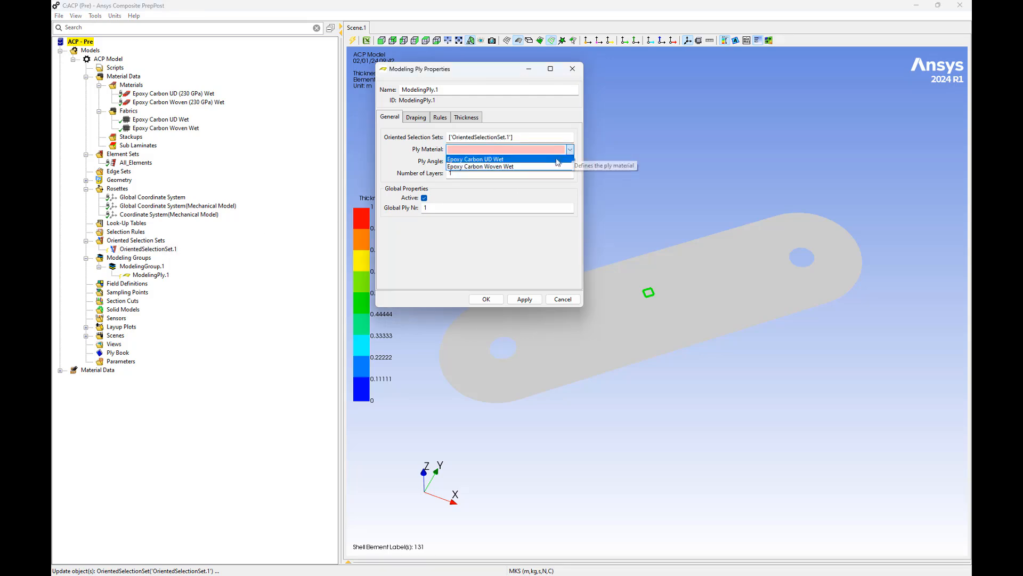
left_click(541, 167)
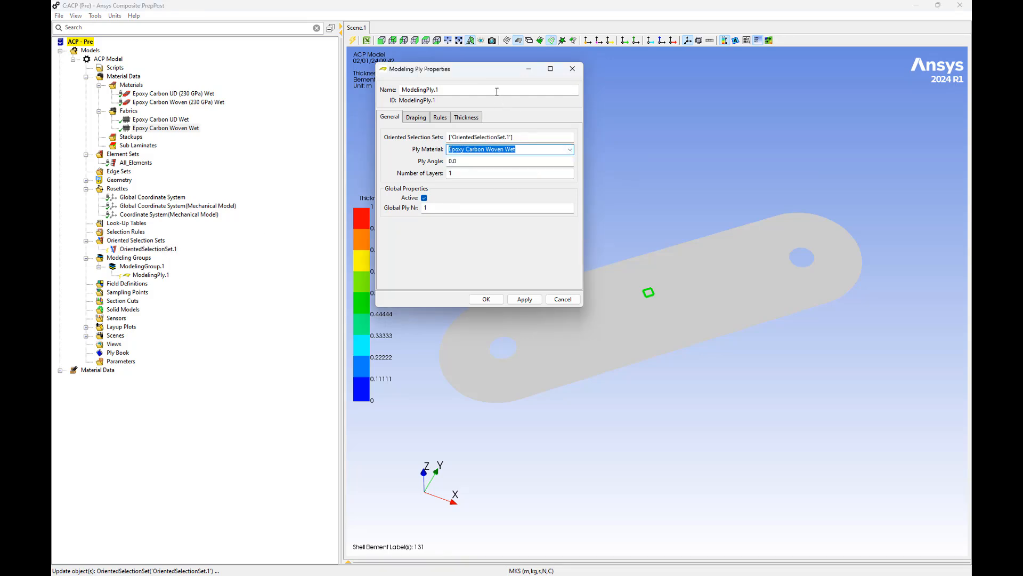
Name the ply Epoxy Carbon Woven Wet 45, set its ply angle to 45 and accept it
left_click(497, 92)
key("ctrl+a")
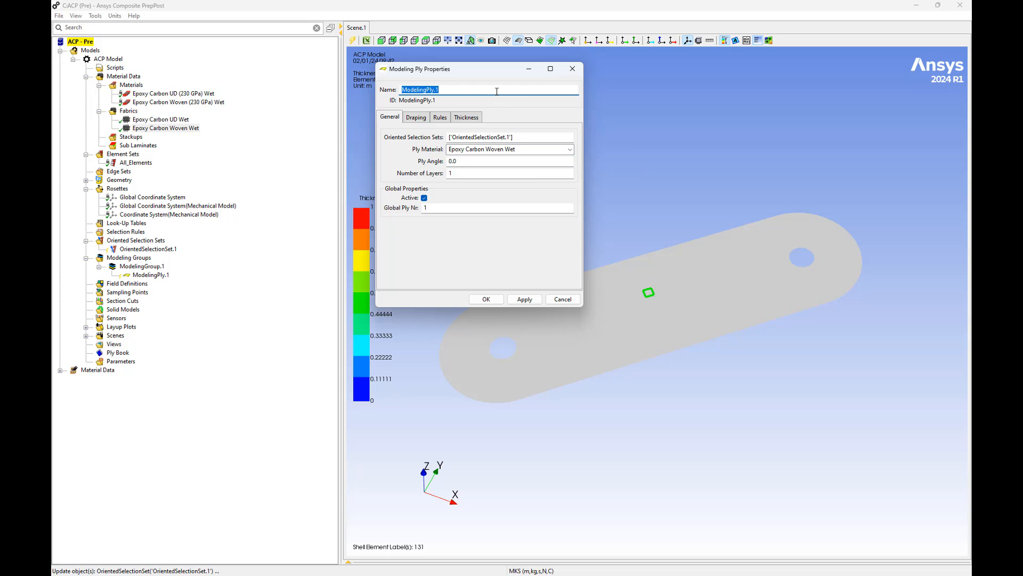
type("Epoxy Carbon Woven Wet 45")
left_click(464, 160)
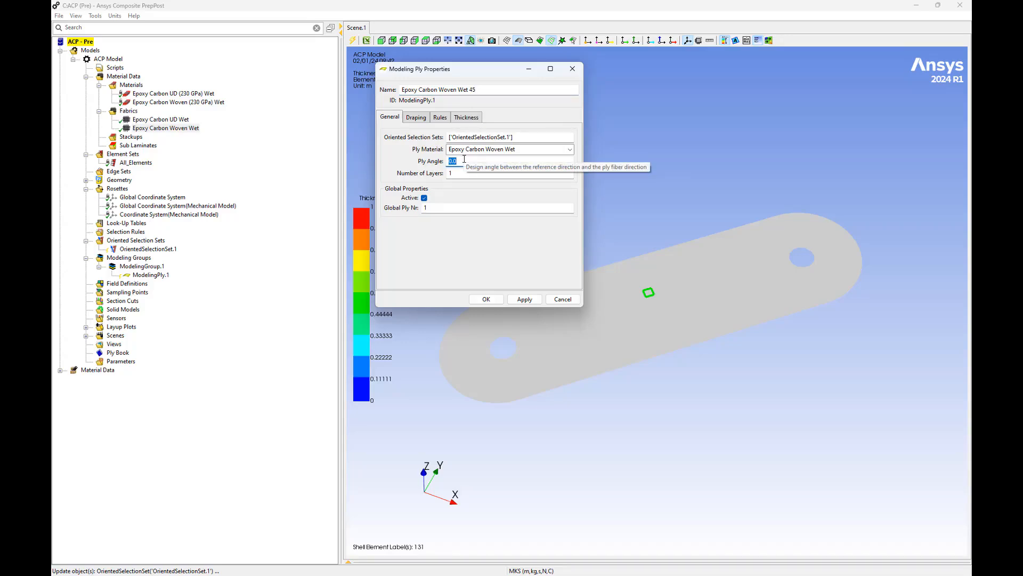
type("45")
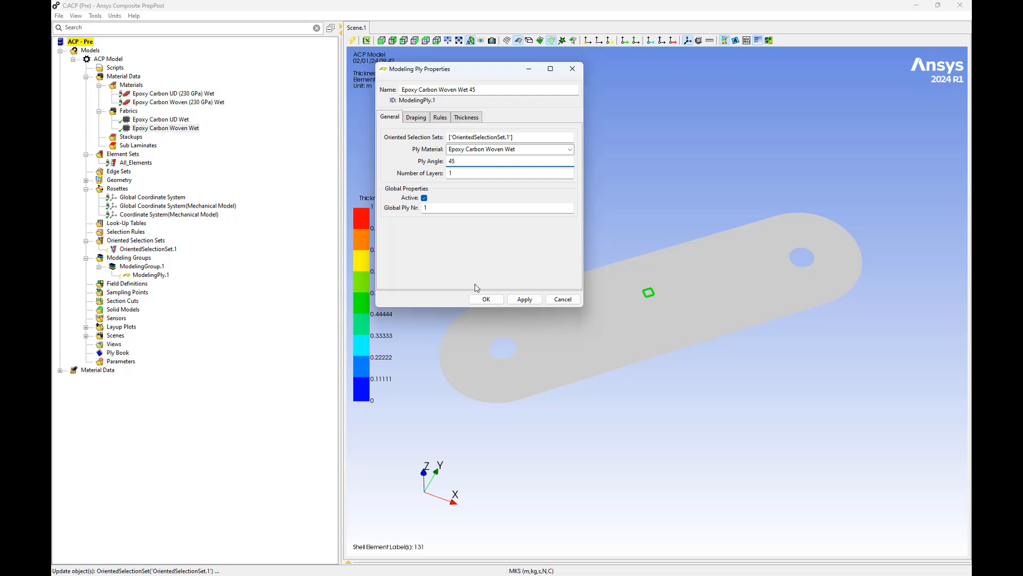
left_click(485, 299)
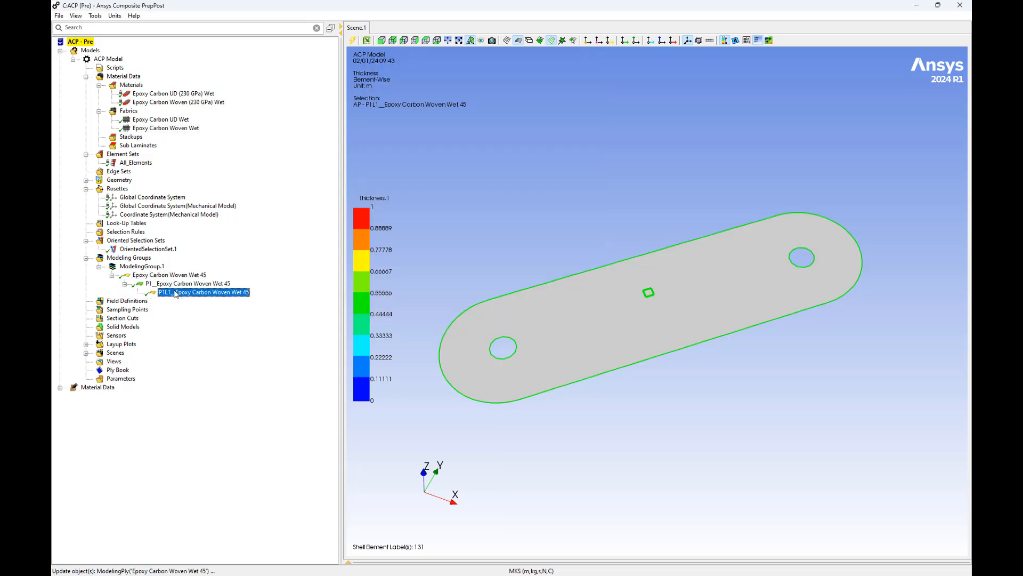
Add a second ply to ModelingGroup.1 with Epoxy Carbon UD Wet as material and OrientedSelectionSet.1 as its selection set
right_click(152, 266)
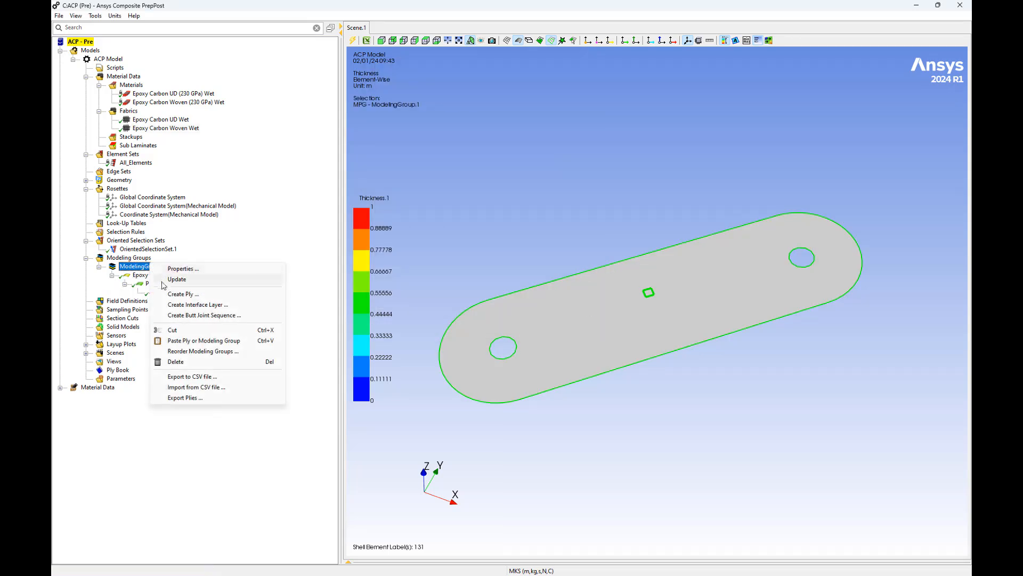
left_click(171, 294)
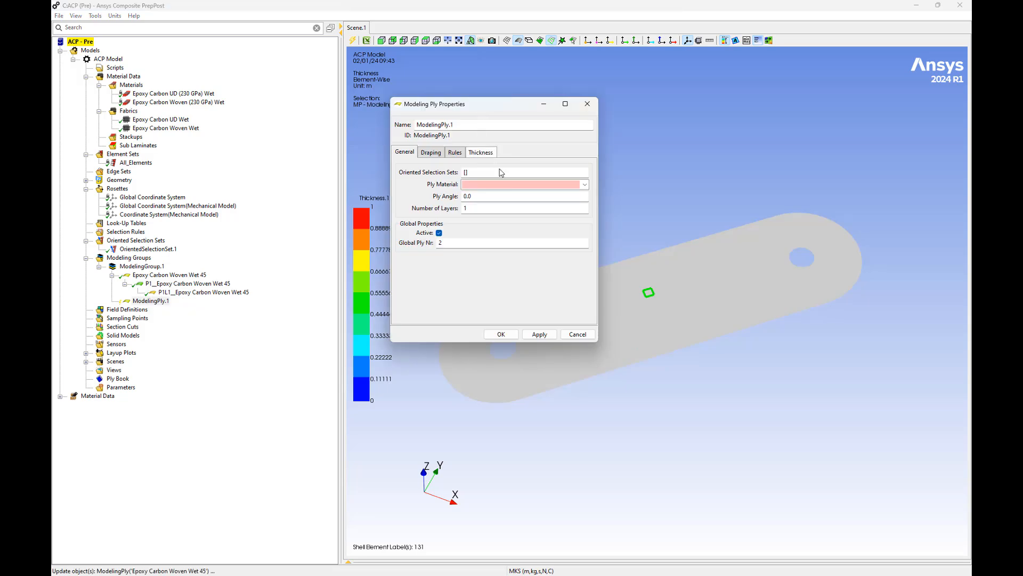
left_click(585, 184)
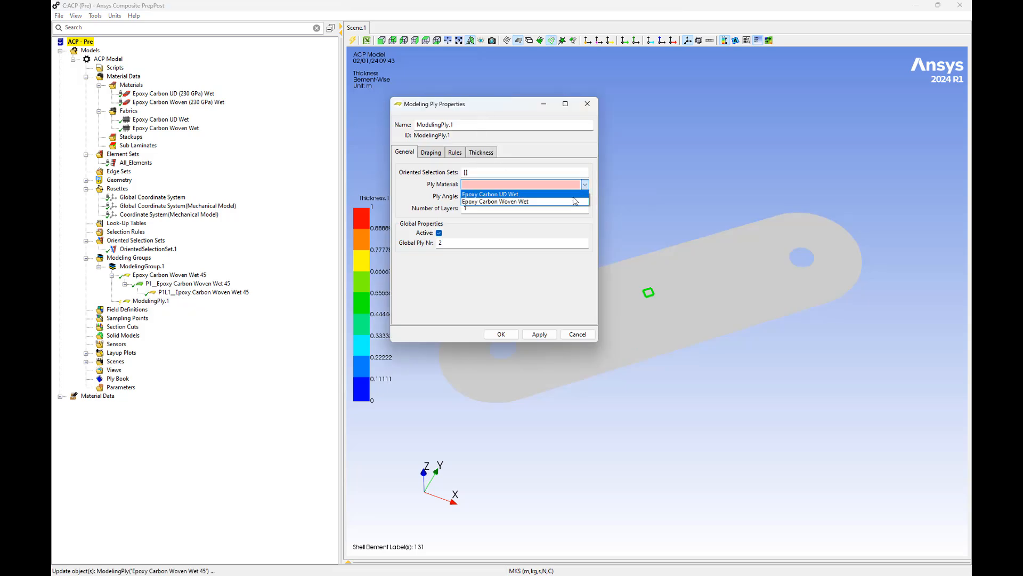
left_click(522, 193)
left_click(509, 172)
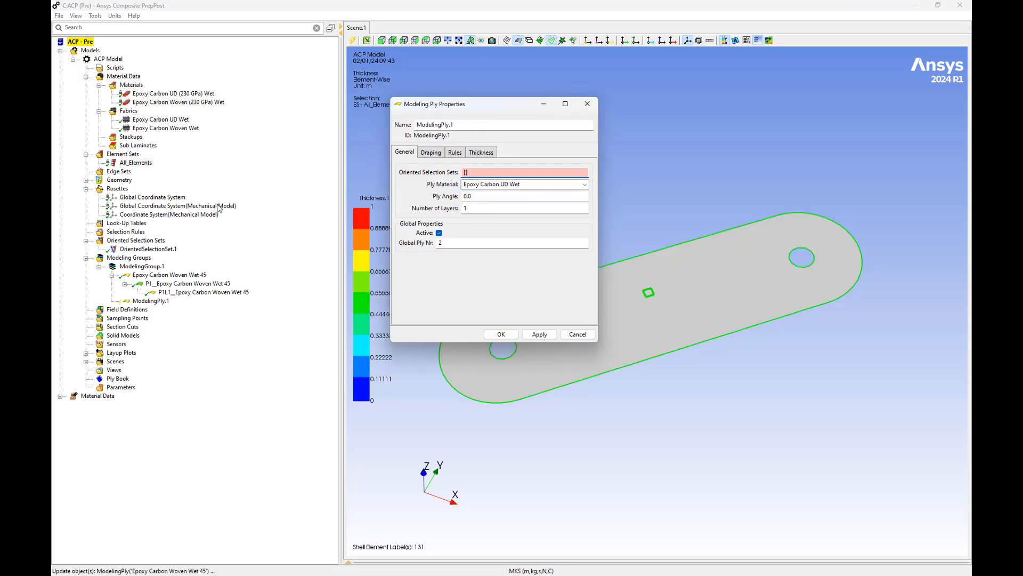
left_click(140, 250)
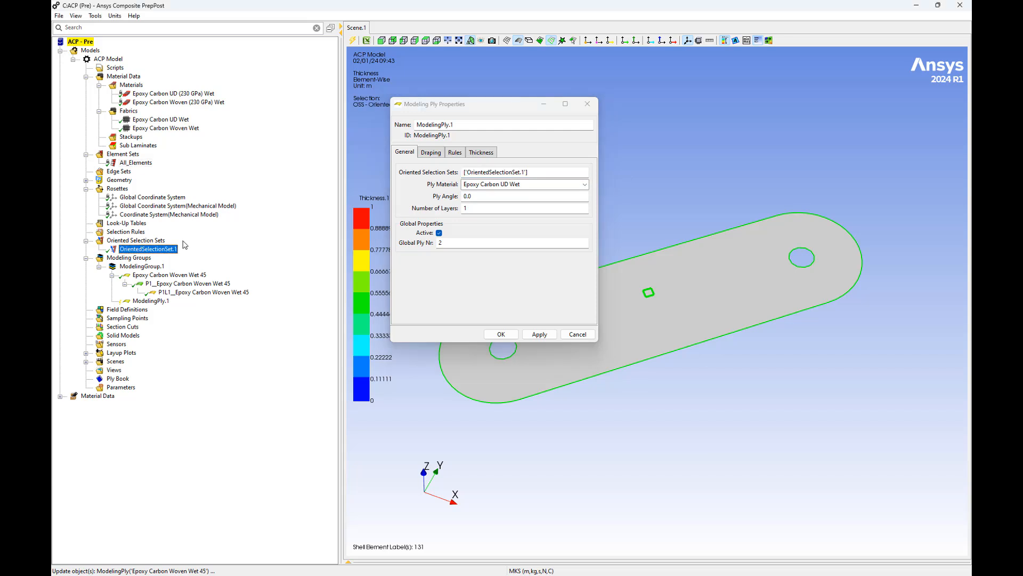
Name the second ply Epoxy Carbon UD Wet, set its ply angle to -45 and accept it
left_click(463, 126)
double_click(464, 126)
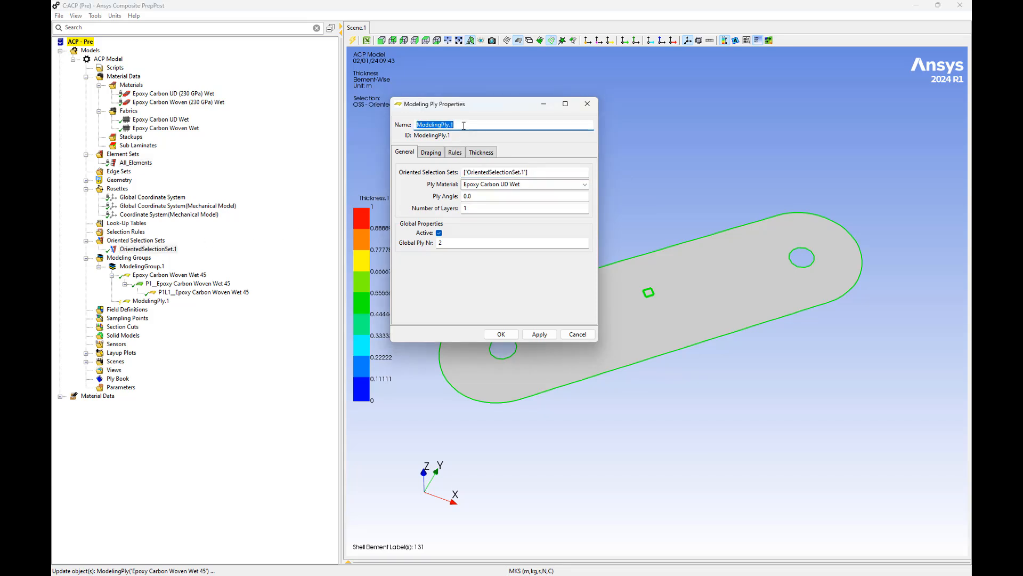
type("Epoxy Carbon UD Wet")
double_click(510, 195)
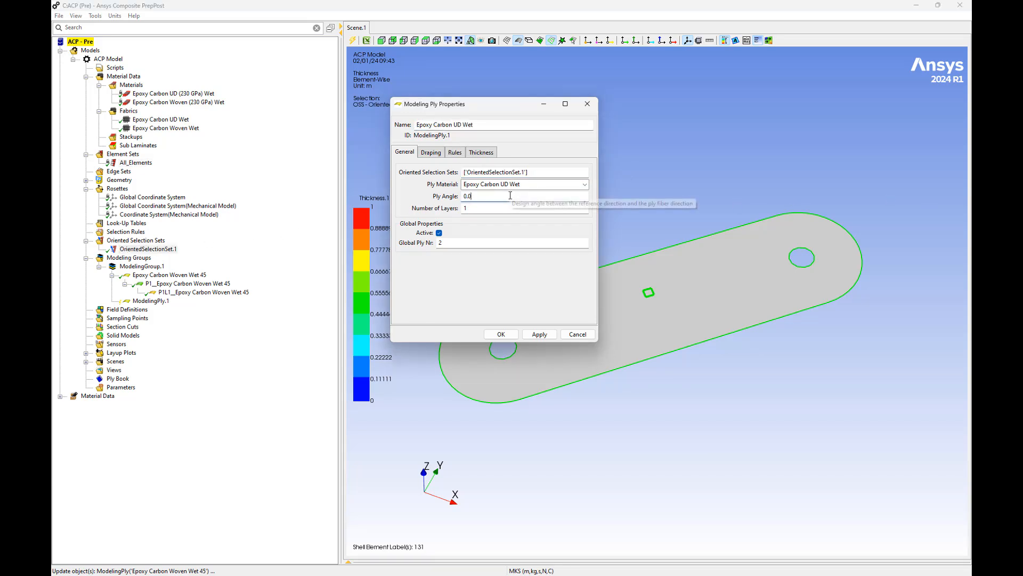
type("-45")
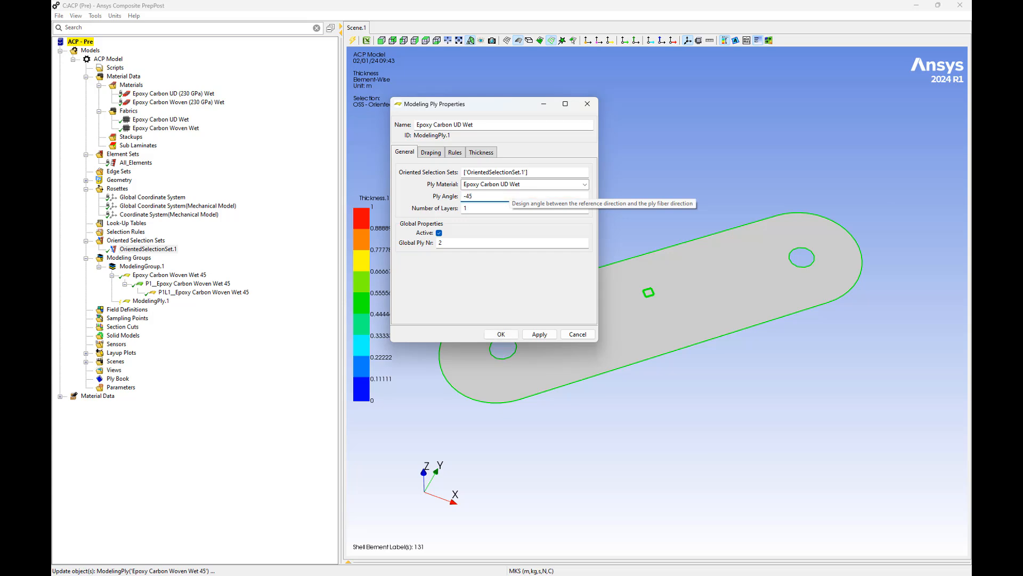
left_click(499, 335)
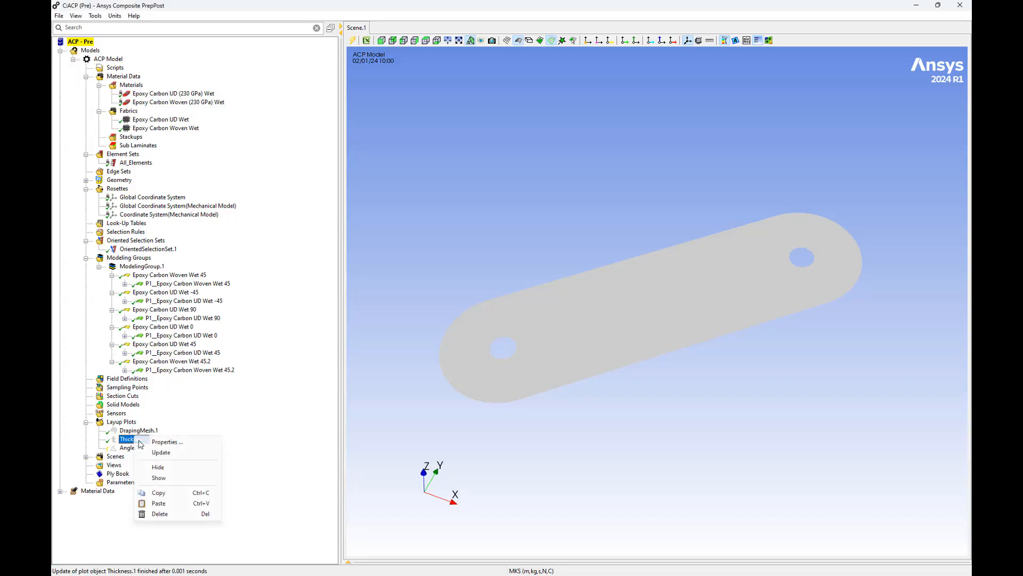
Update the Thickness.1 layup plot and show it on the plate
right_click(138, 440)
left_click(155, 452)
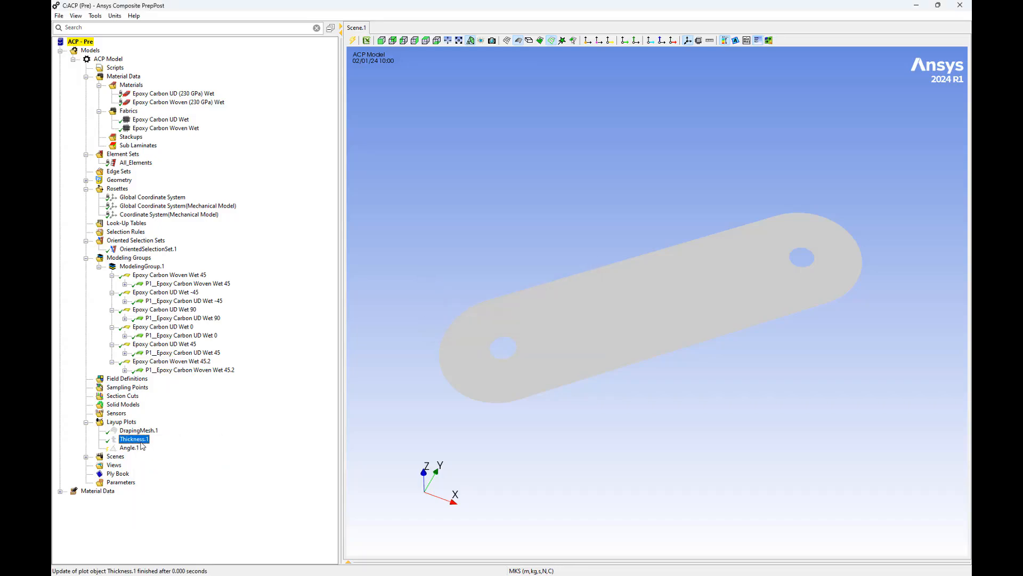
right_click(141, 439)
left_click(161, 478)
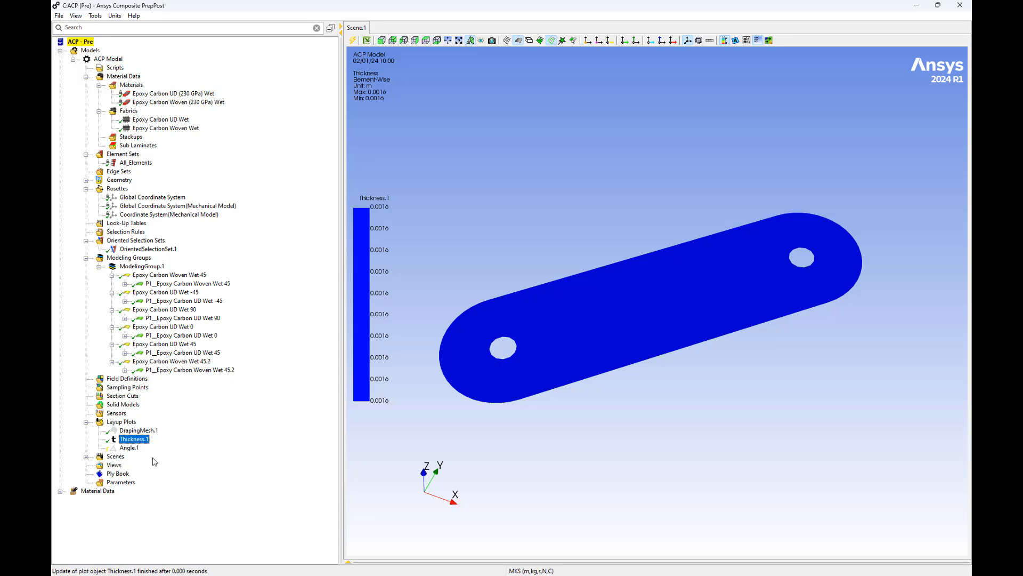
Create a solid model from the All_Elements element set with Analysis Ply Wise extrusion and inspect the extruded plate
right_click(122, 407)
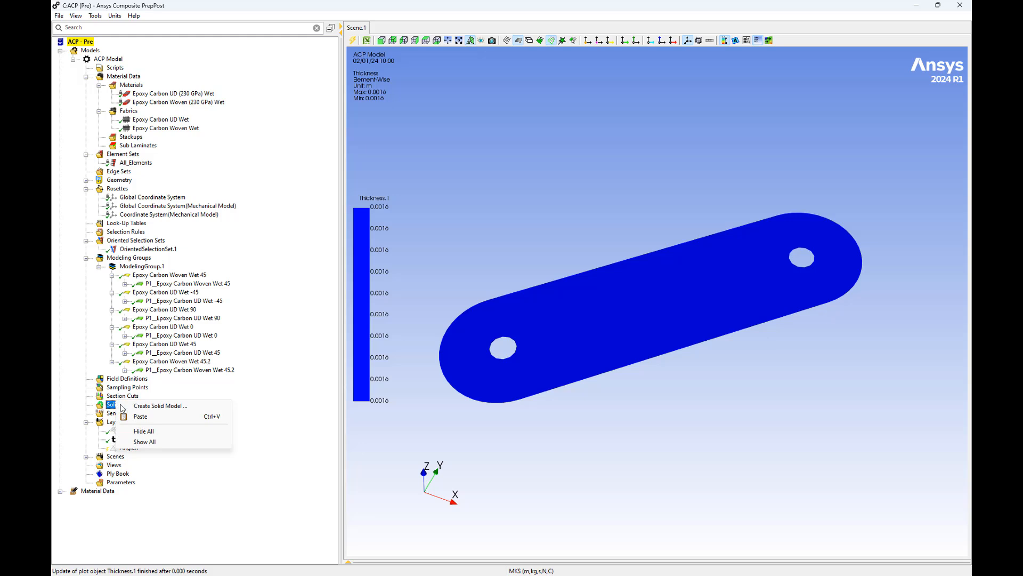
left_click(155, 406)
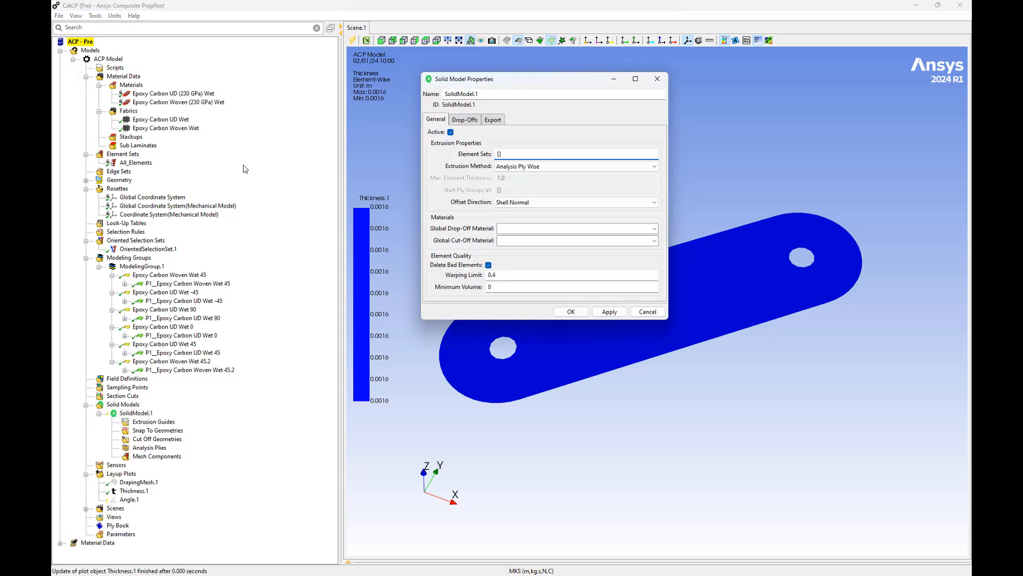
left_click(140, 163)
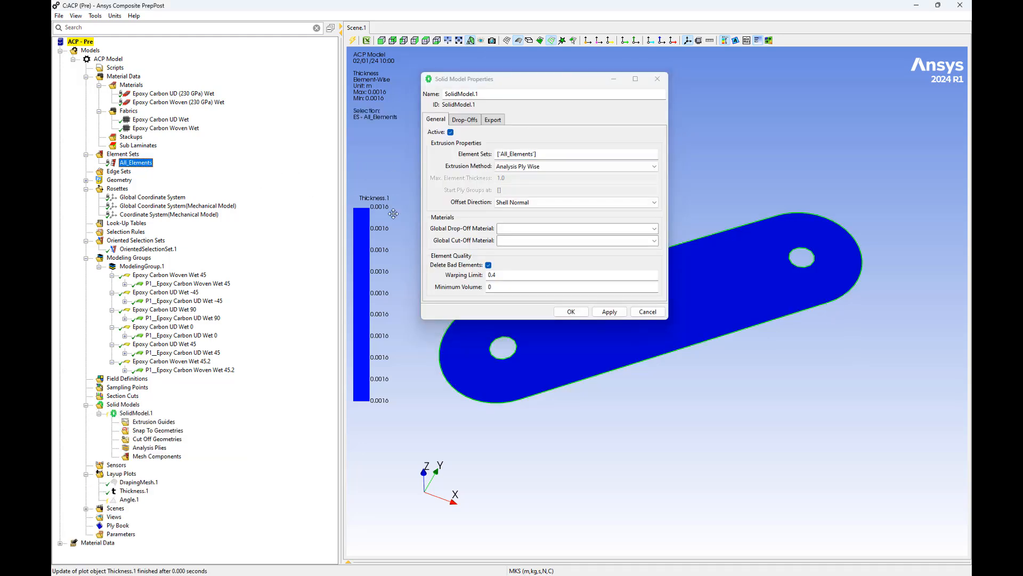
left_click(608, 311)
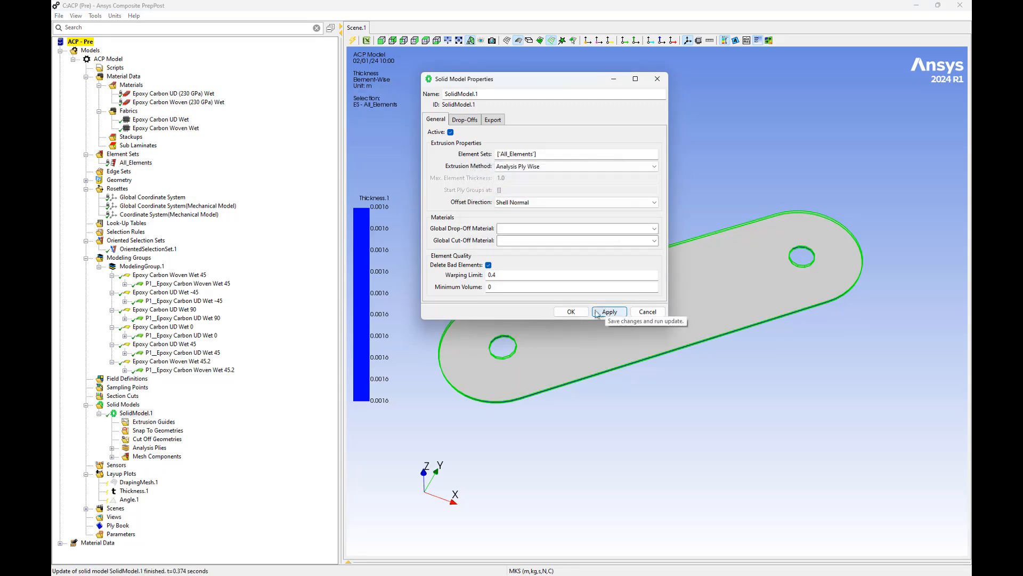
left_click(570, 312)
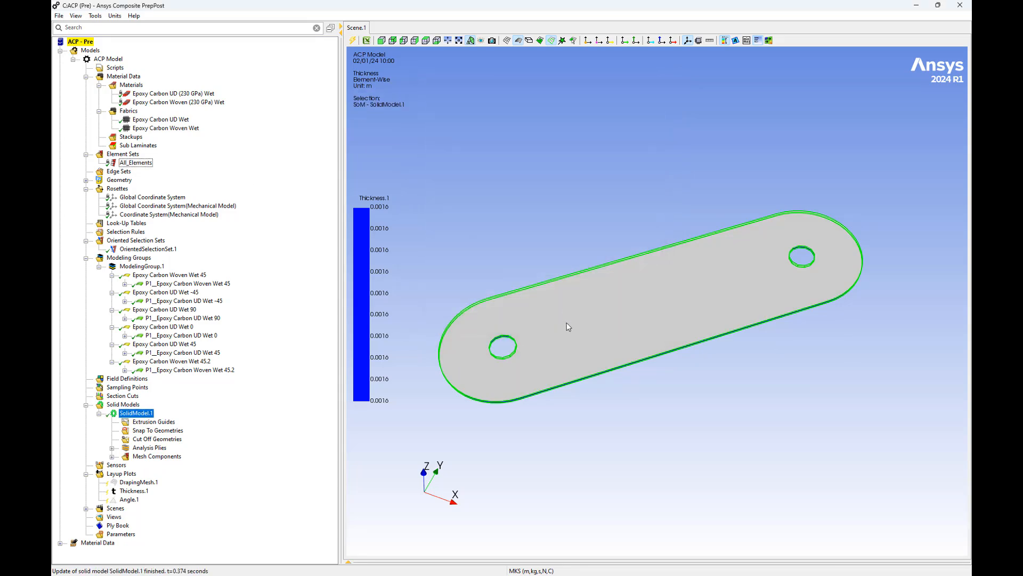
left_click_drag(564, 327, 521, 278)
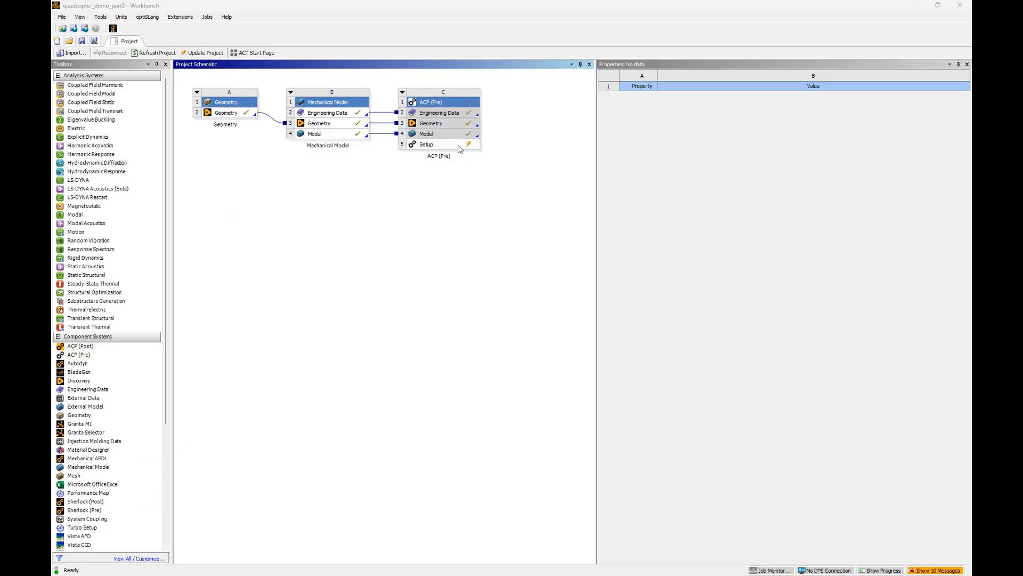
Close the composite editor, return to Workbench and update the ACP (Pre) Setup cell
left_click(960, 5)
right_click(458, 145)
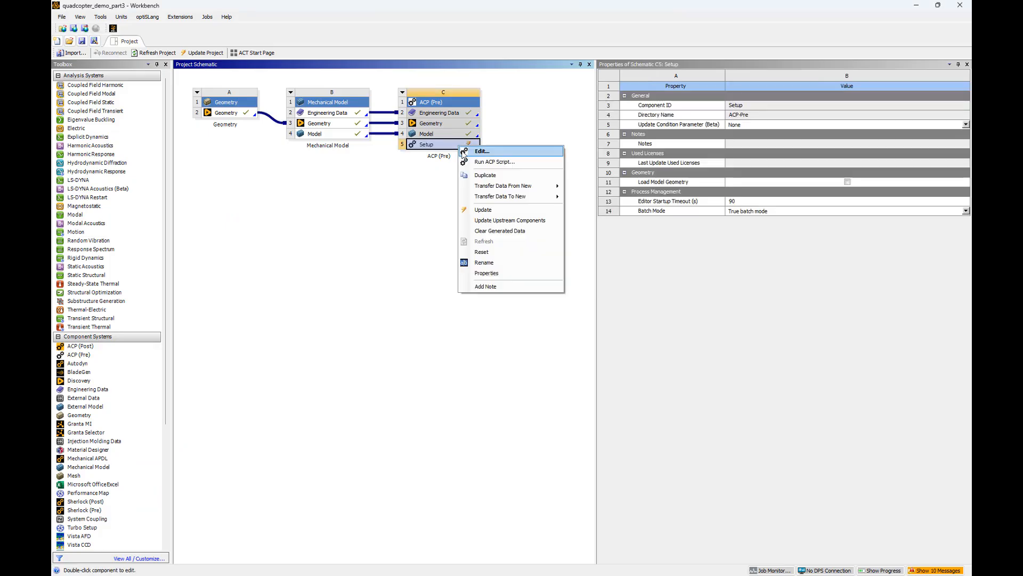
left_click(483, 209)
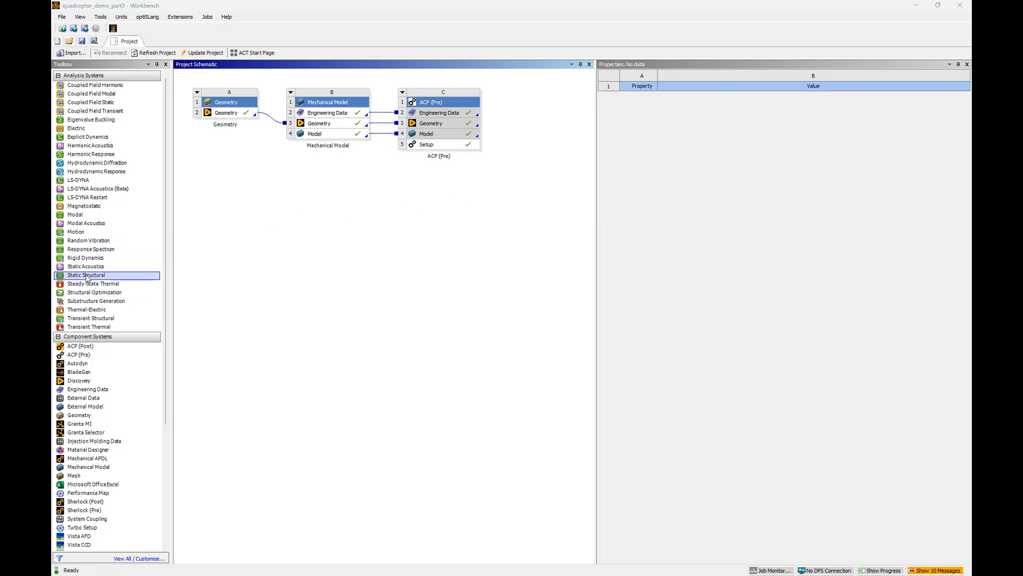
Add a Static Structural system beside ACP (Pre) and transfer solid composite data from the ACP Setup to its Model
left_click_drag(86, 276, 548, 127)
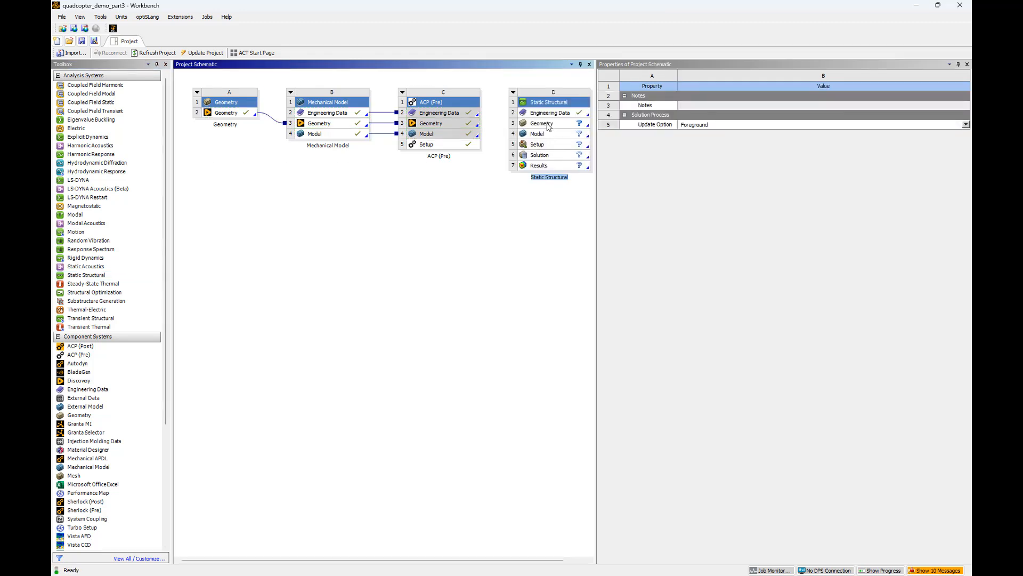
left_click(469, 147)
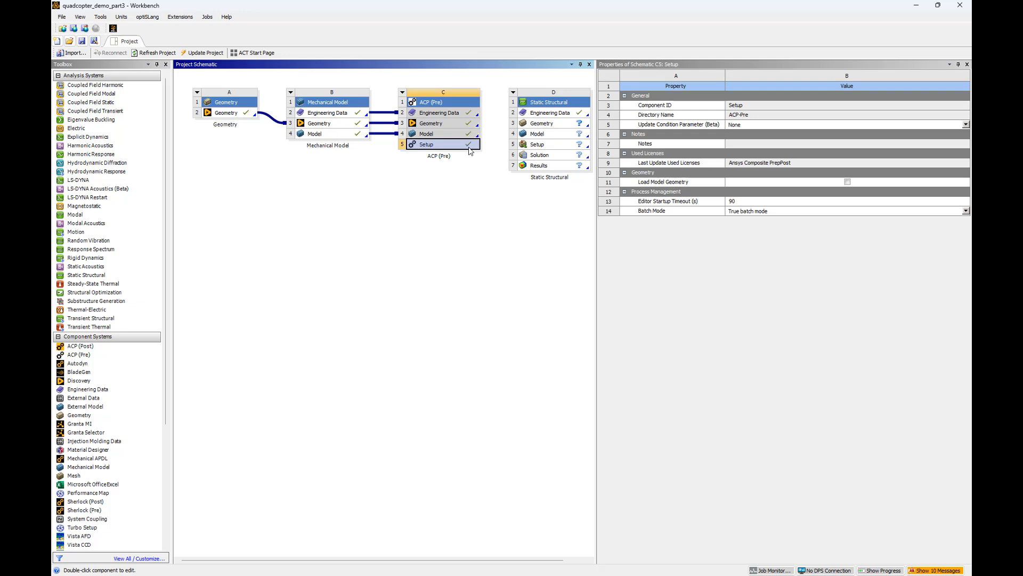
left_click_drag(470, 149, 533, 139)
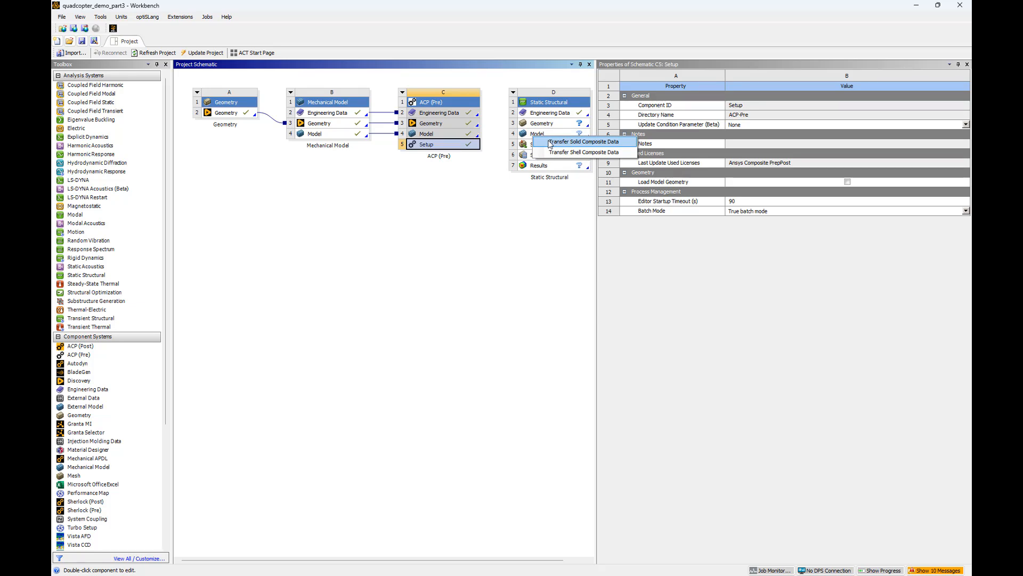
left_click(550, 142)
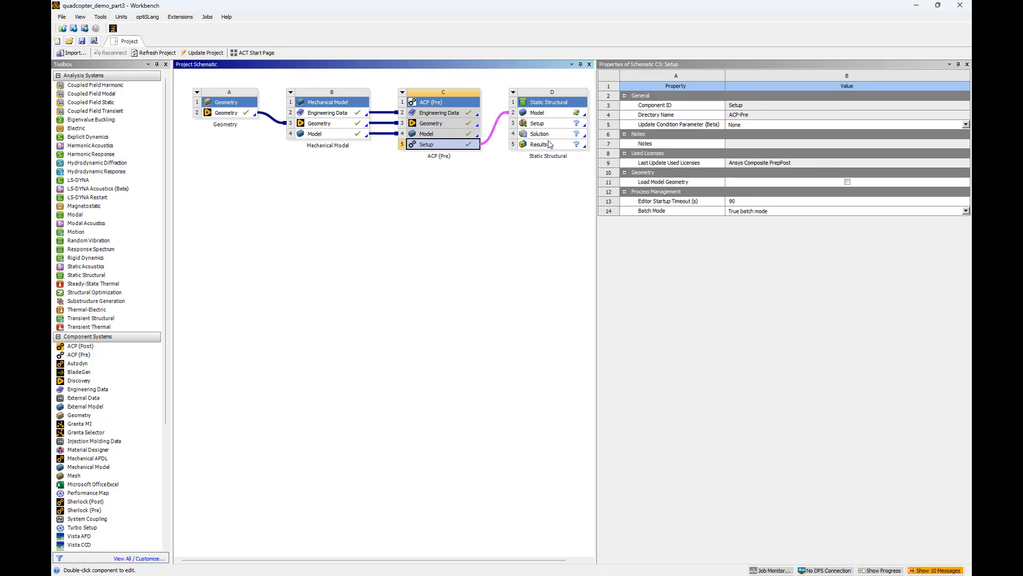
Update the Static Structural system's Model cell and open the model for editing in Mechanical
right_click(566, 117)
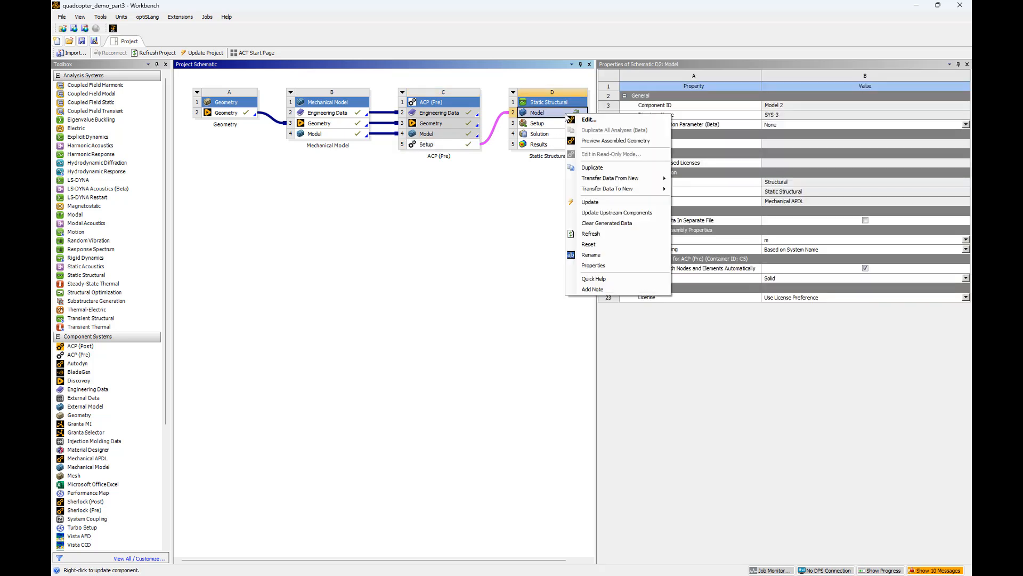
left_click(590, 201)
right_click(561, 116)
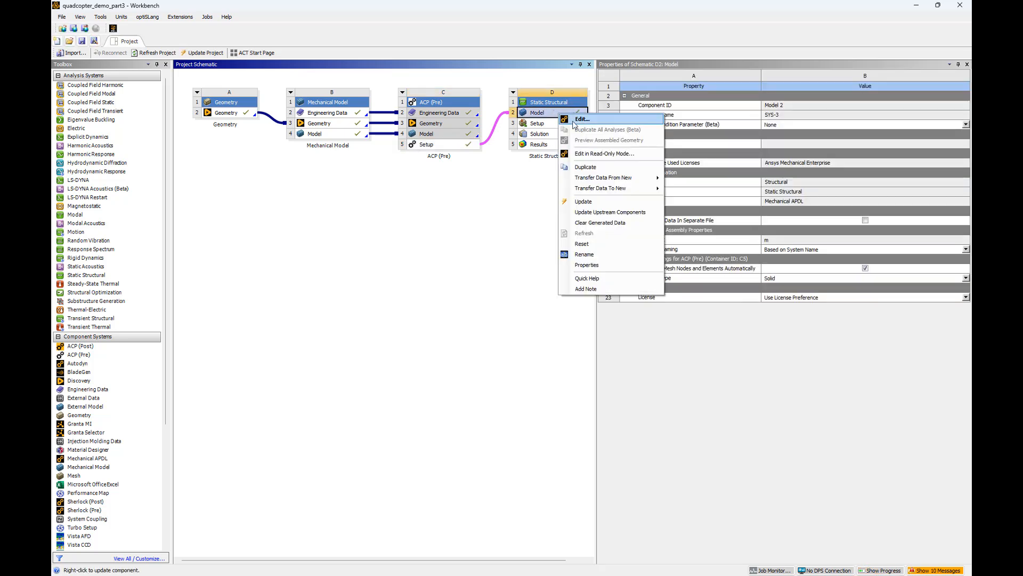
left_click(582, 119)
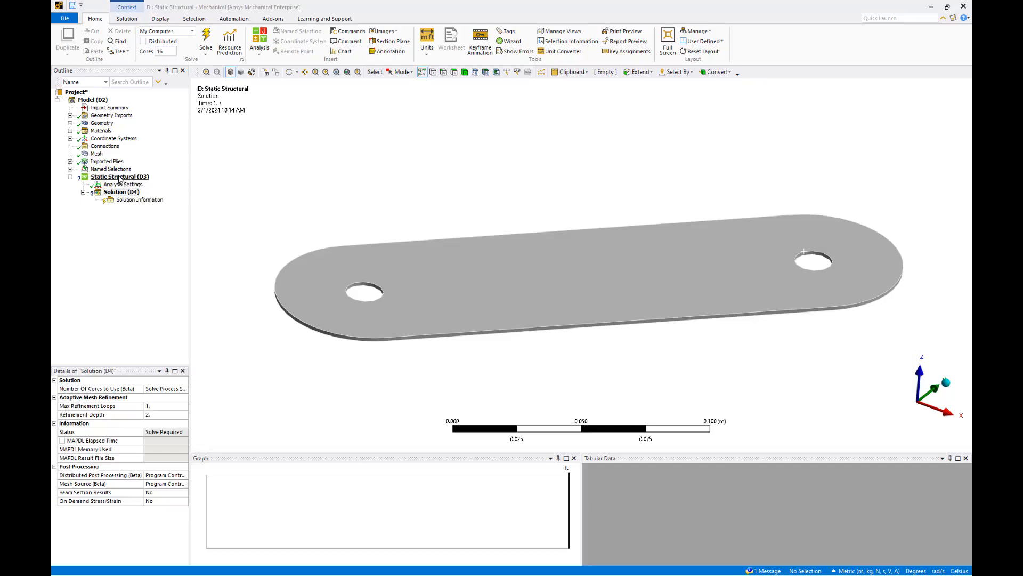
Add a Fixed Support to the Static Structural analysis on the inner face of the hole at the plate's +X end
right_click(118, 177)
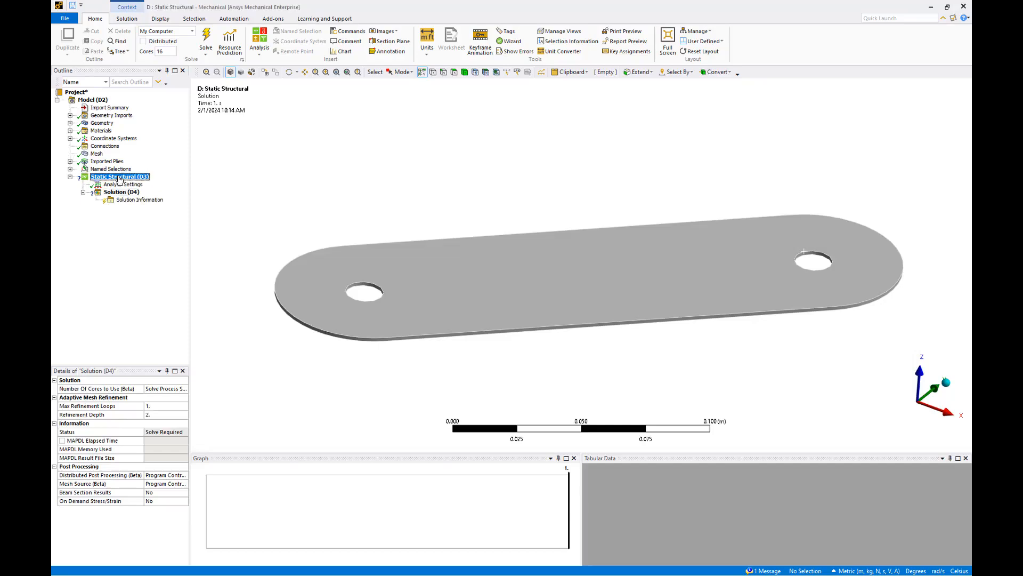
mouse_move(141, 183)
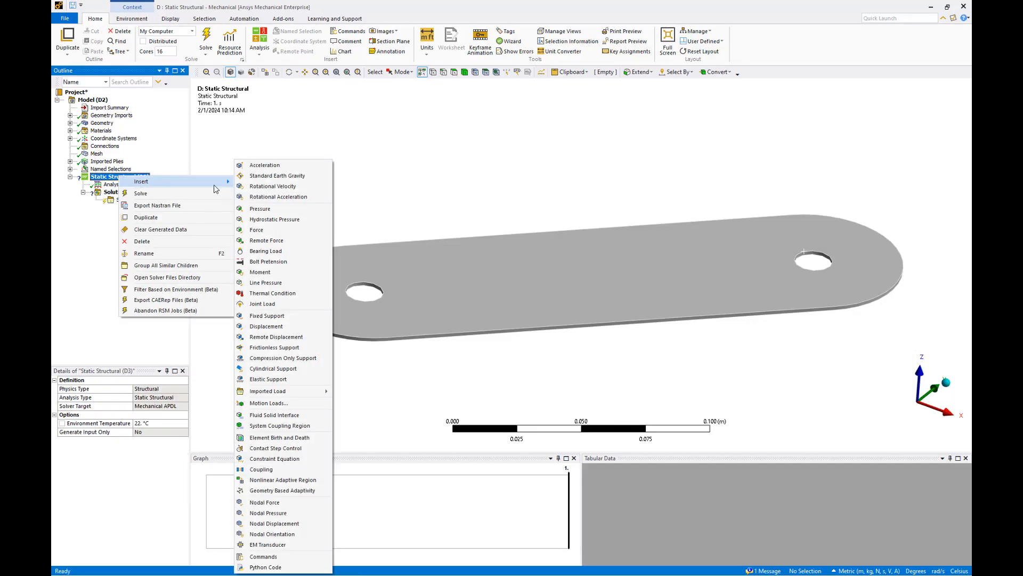
left_click(290, 315)
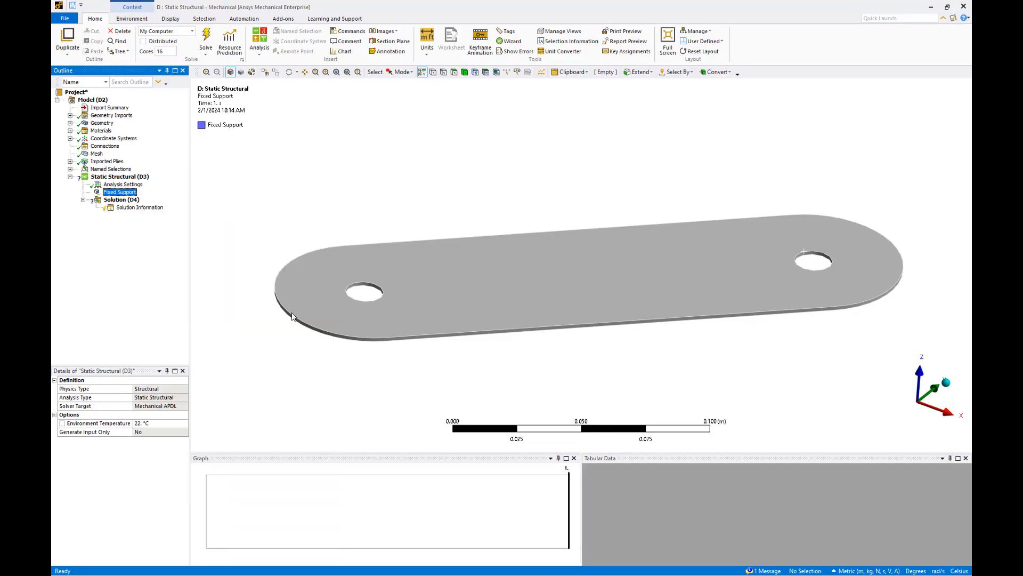
left_click(805, 258)
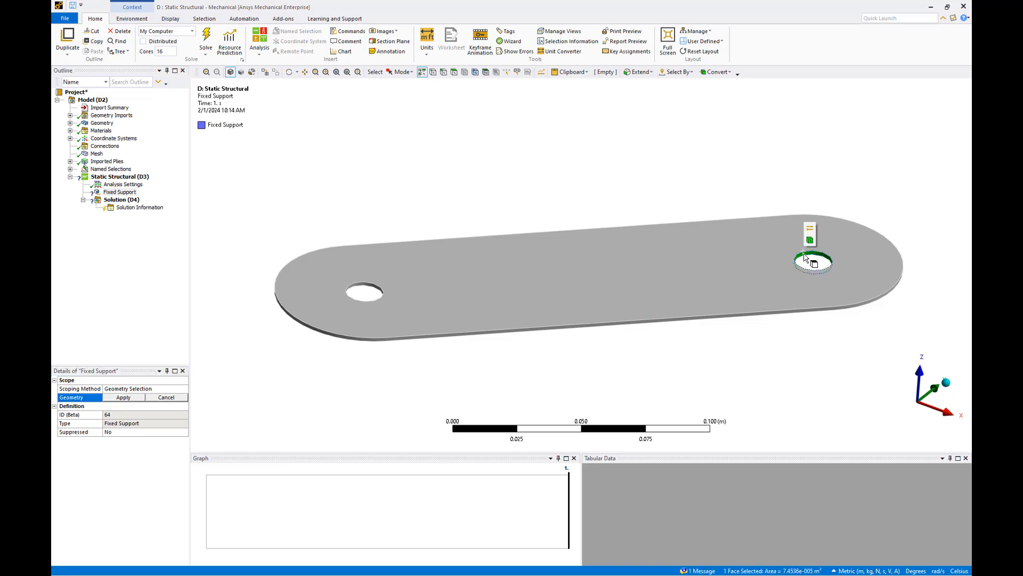
left_click(810, 239)
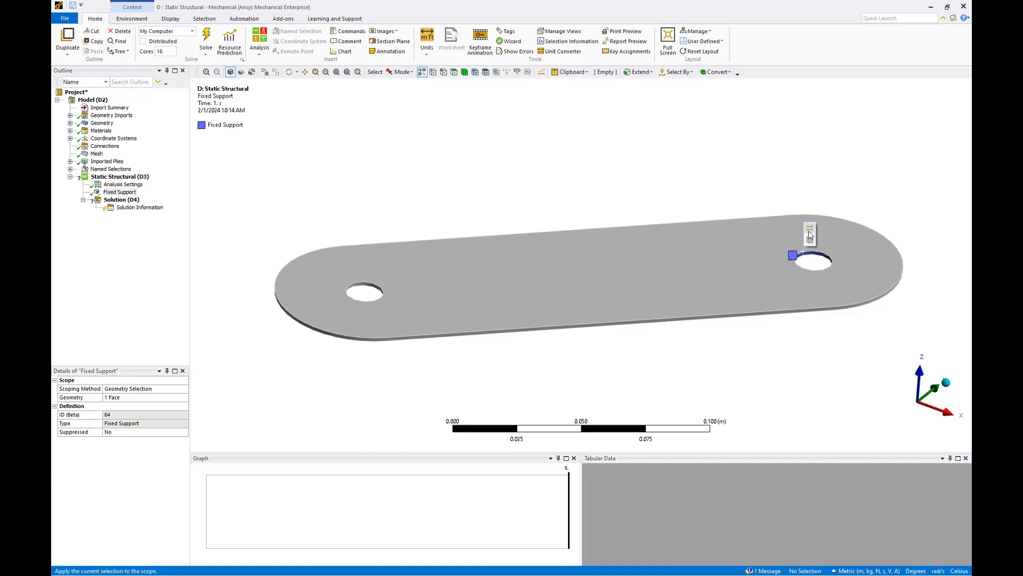
Insert a Force load scoped to the inner face of the hole at the end opposite the fixed support
right_click(132, 180)
mouse_move(152, 184)
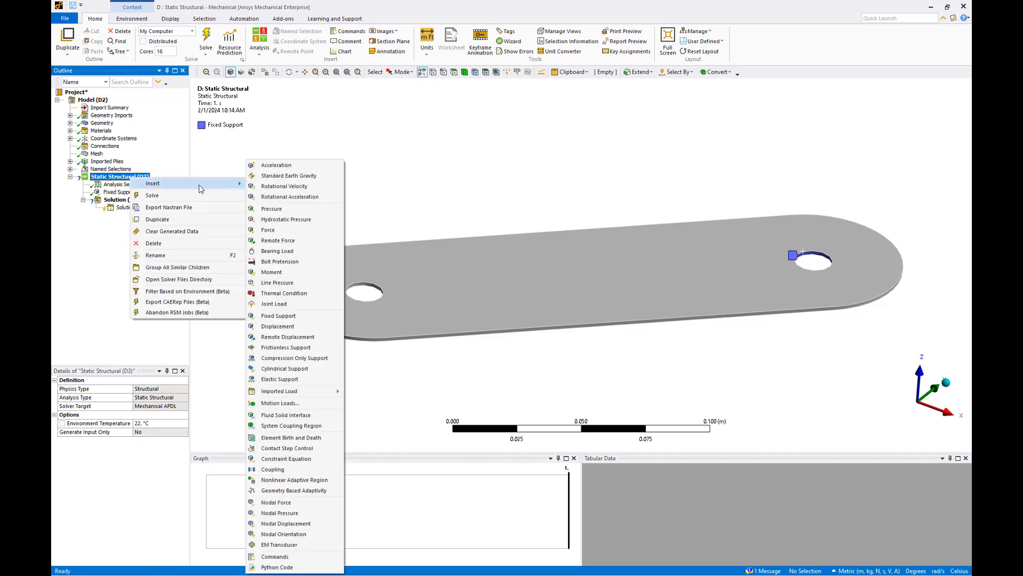
left_click(272, 230)
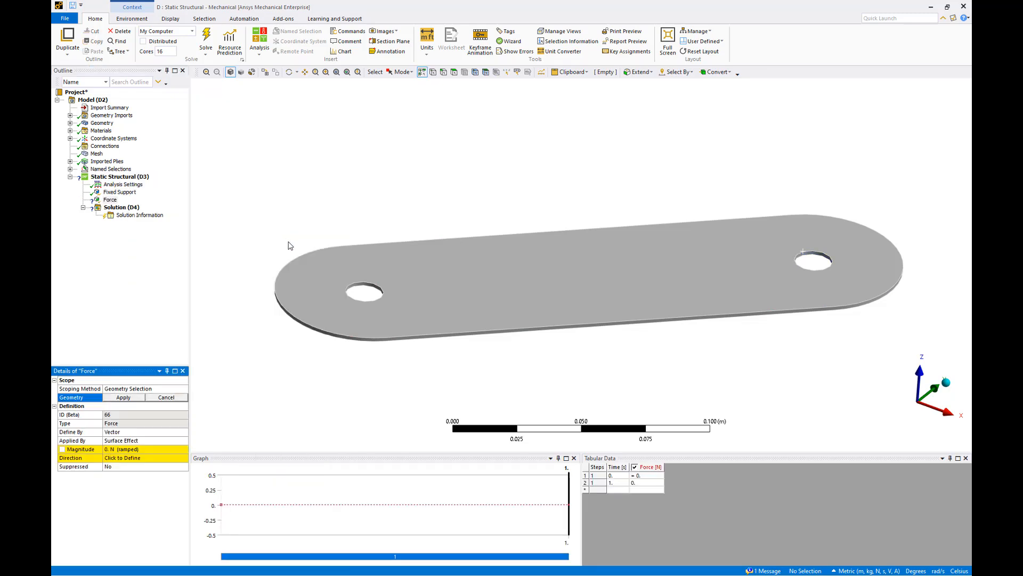
left_click(357, 288)
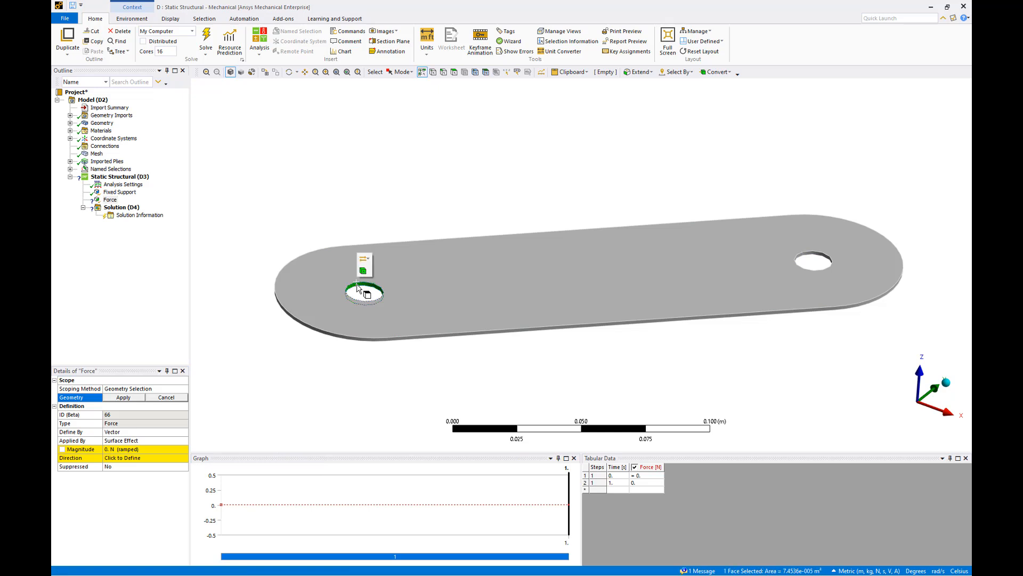
left_click(123, 397)
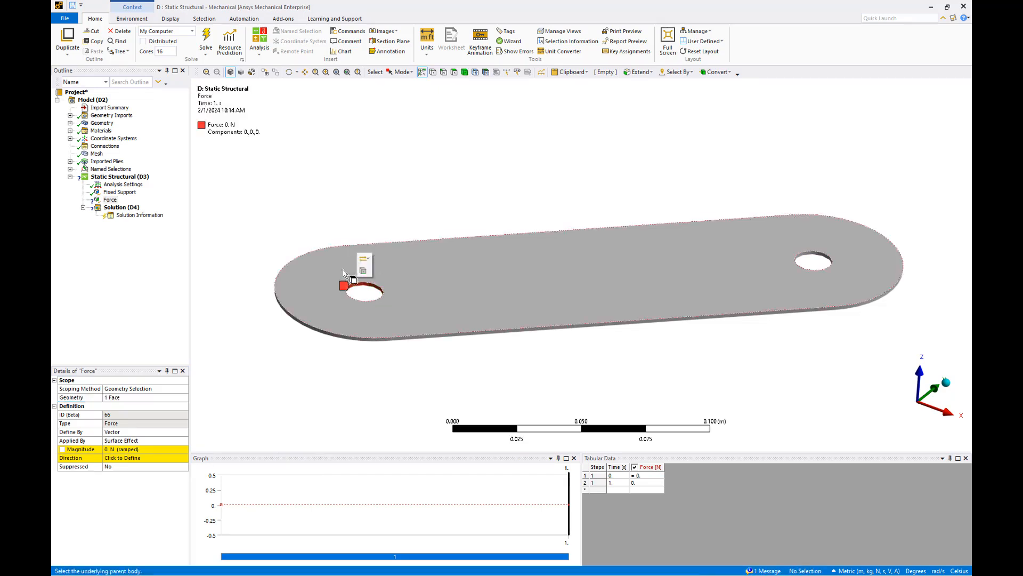
Define the force by Components and set its Z Component to -5 N
left_click(181, 433)
left_click(184, 432)
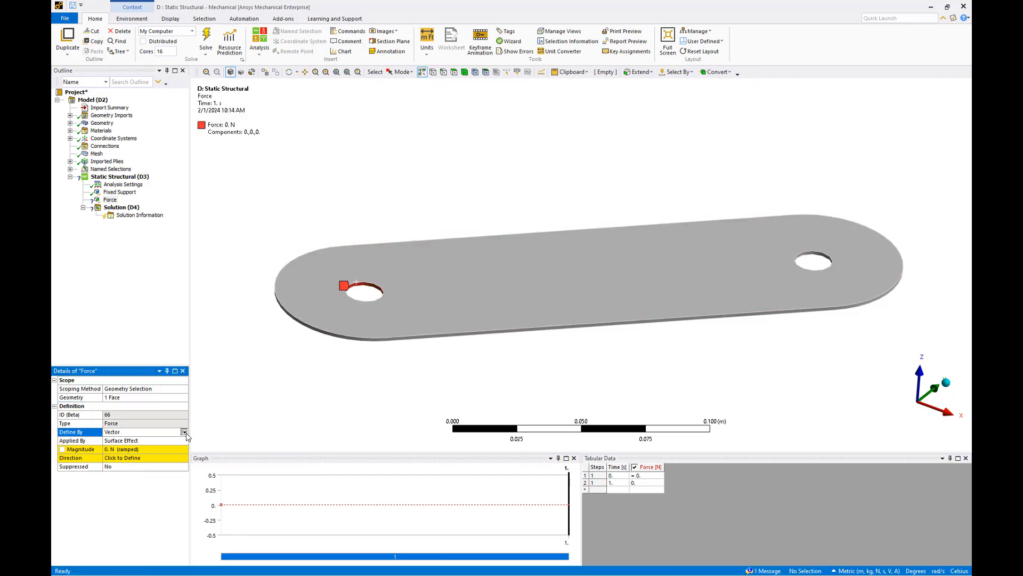
left_click(180, 442)
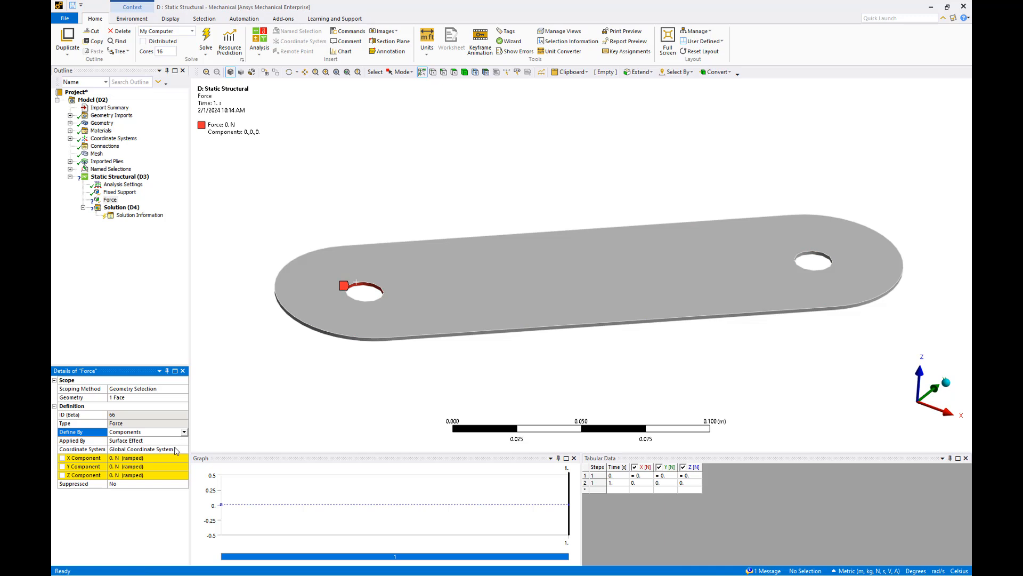
left_click(152, 474)
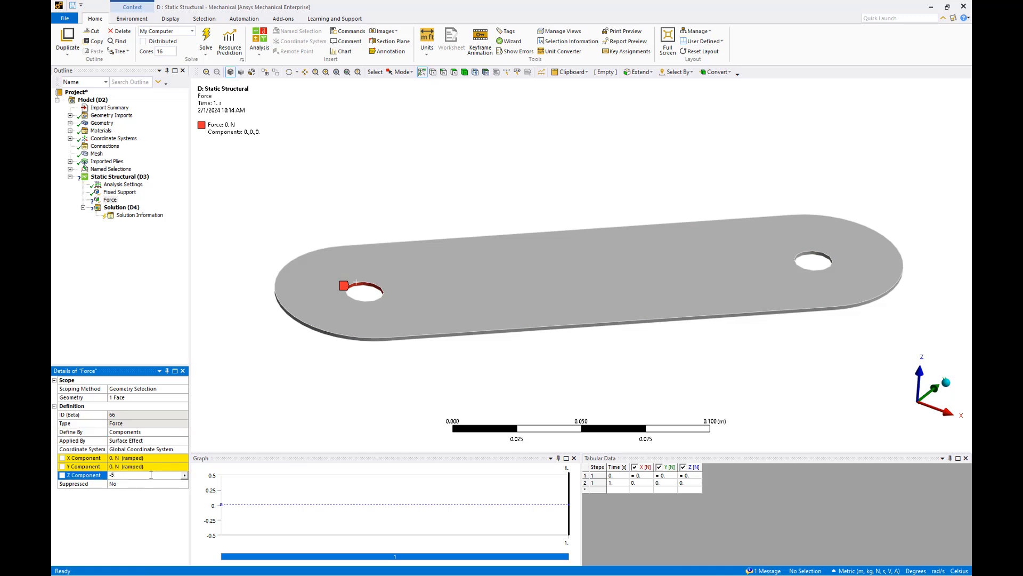
key("Return")
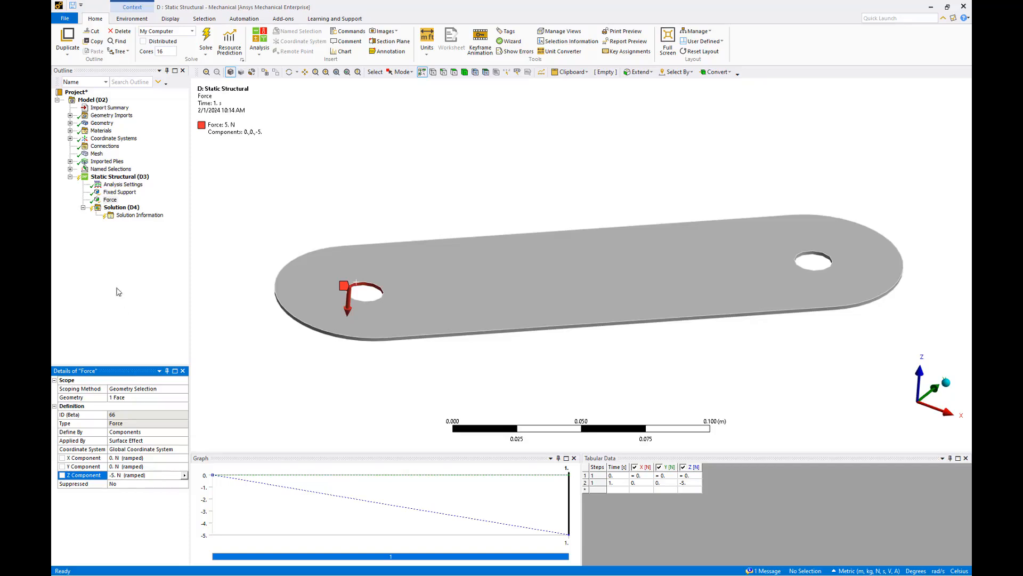
Solve the Static Structural analysis and select its Solution branch
right_click(104, 180)
left_click(128, 194)
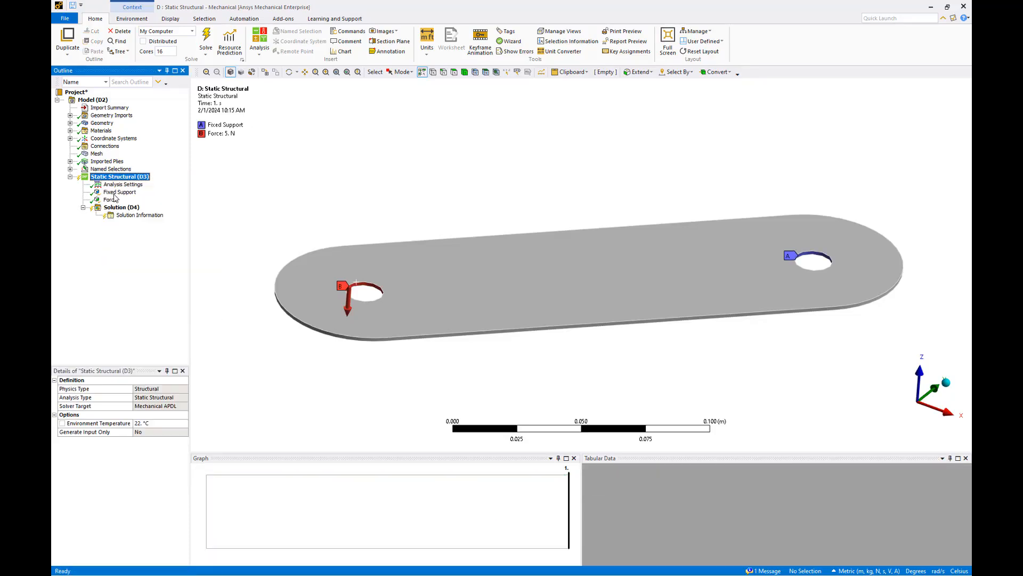
left_click(116, 208)
Add a Total Deformation result to the solution and evaluate it for all bodies
right_click(116, 209)
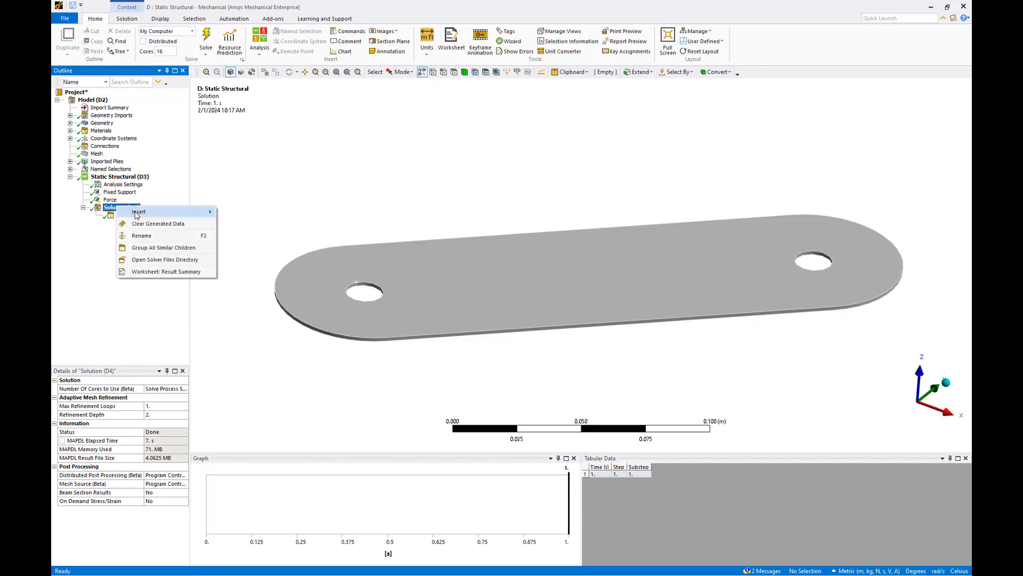
mouse_move(160, 211)
mouse_move(255, 215)
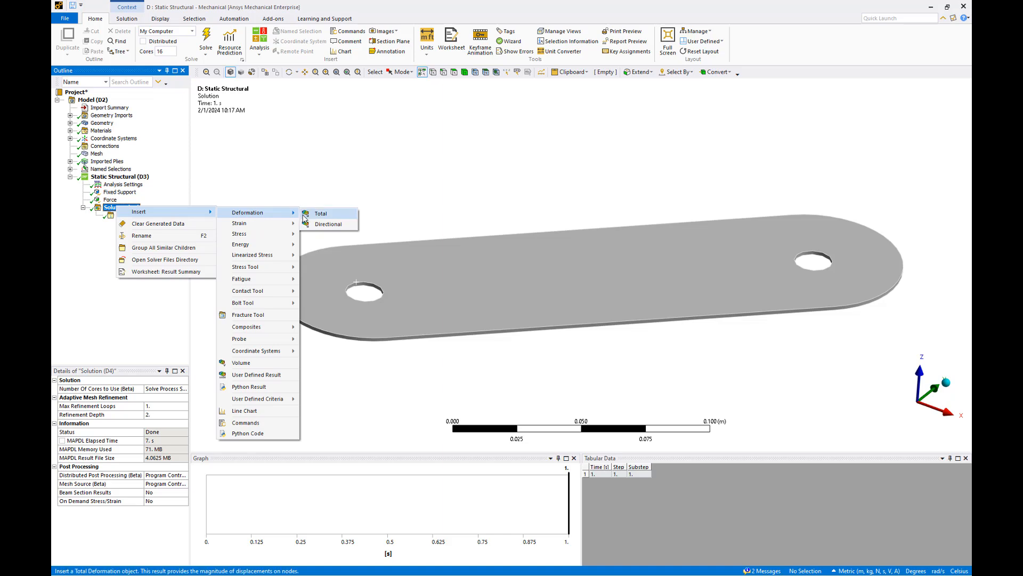
left_click(320, 214)
right_click(149, 223)
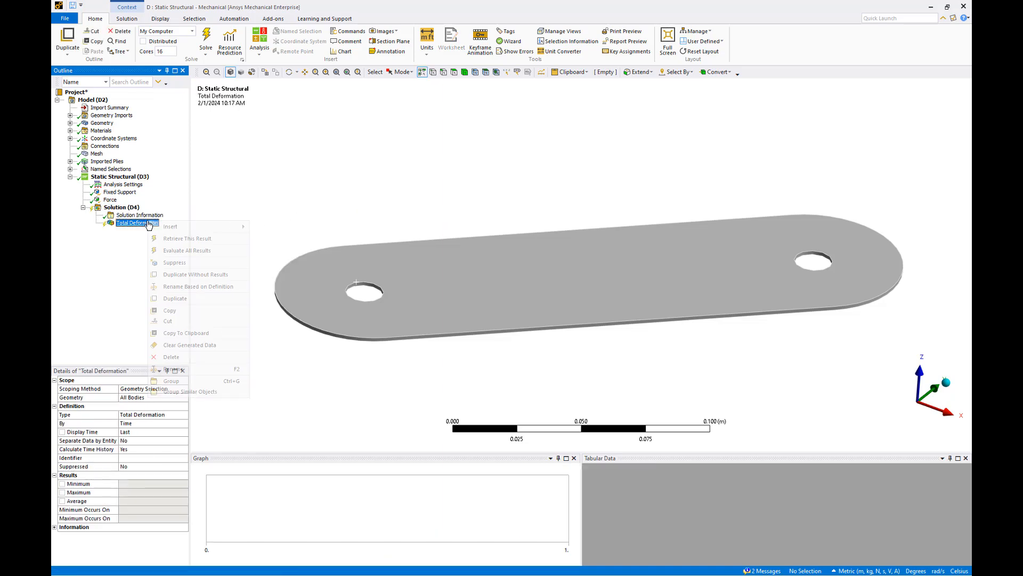
left_click(173, 252)
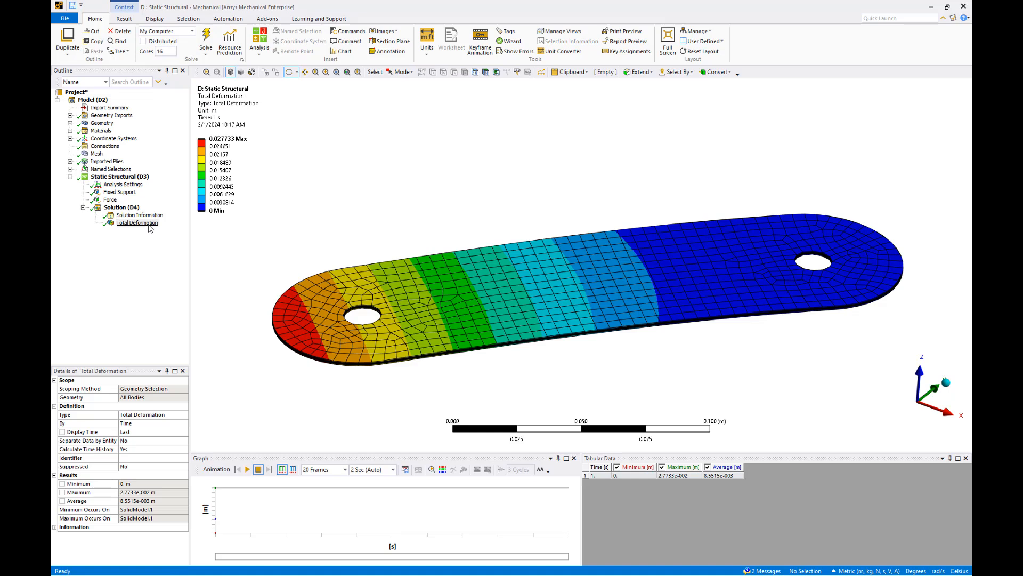
Add a Composite Failure Tool to the solution and turn on its Tsai-Wu reinforced ply criterion
right_click(127, 209)
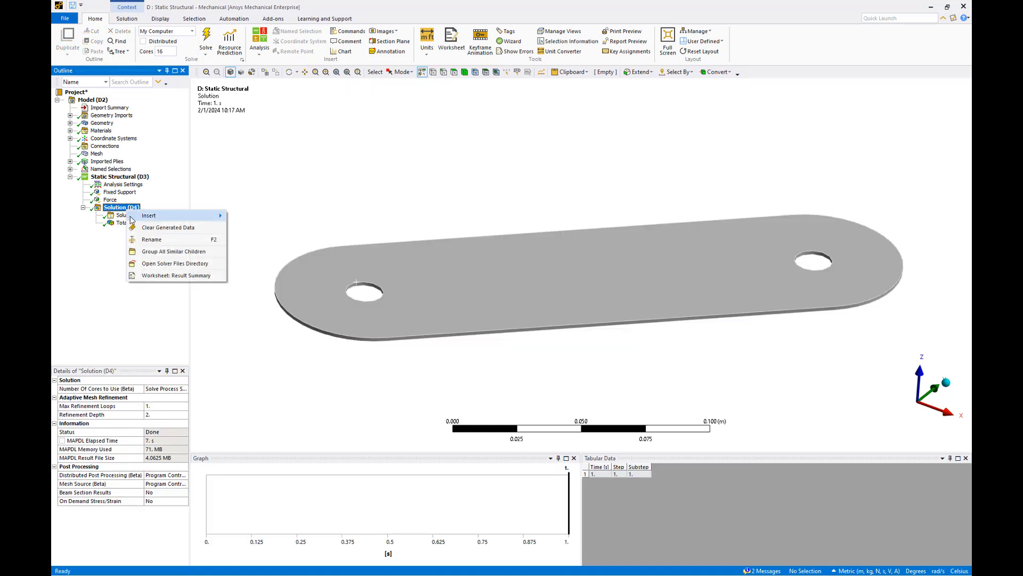
mouse_move(133, 221)
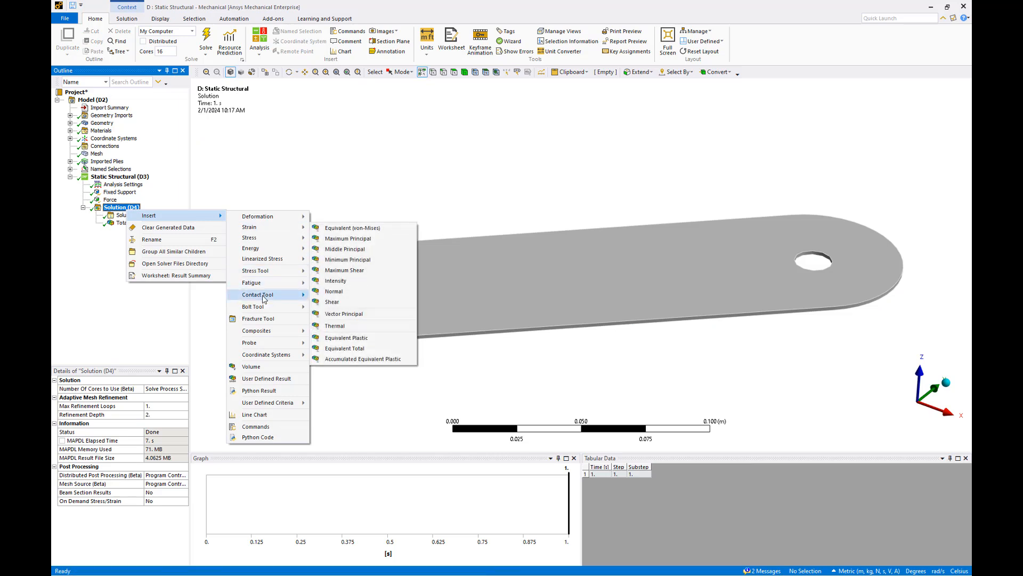
mouse_move(269, 331)
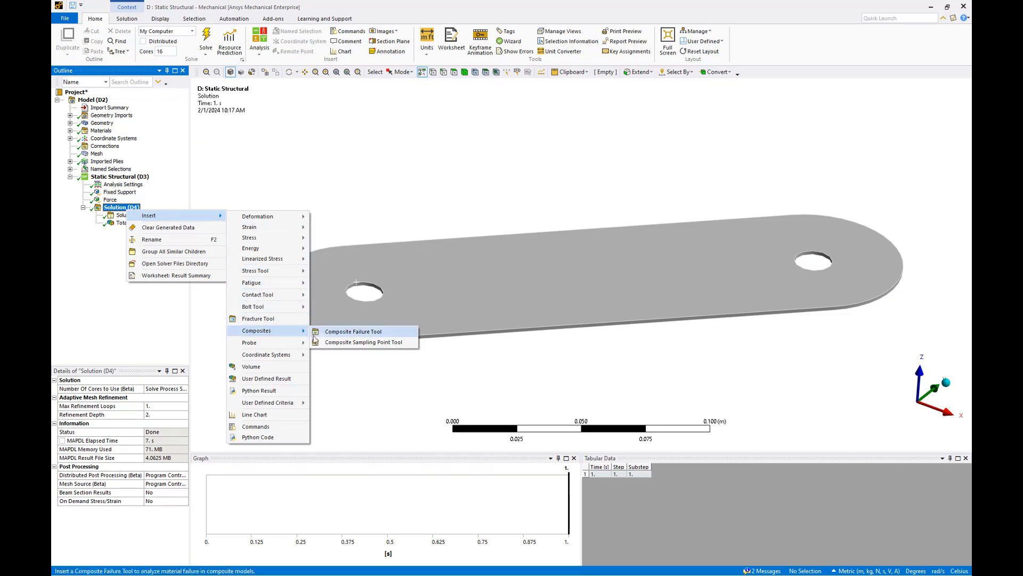
left_click(332, 335)
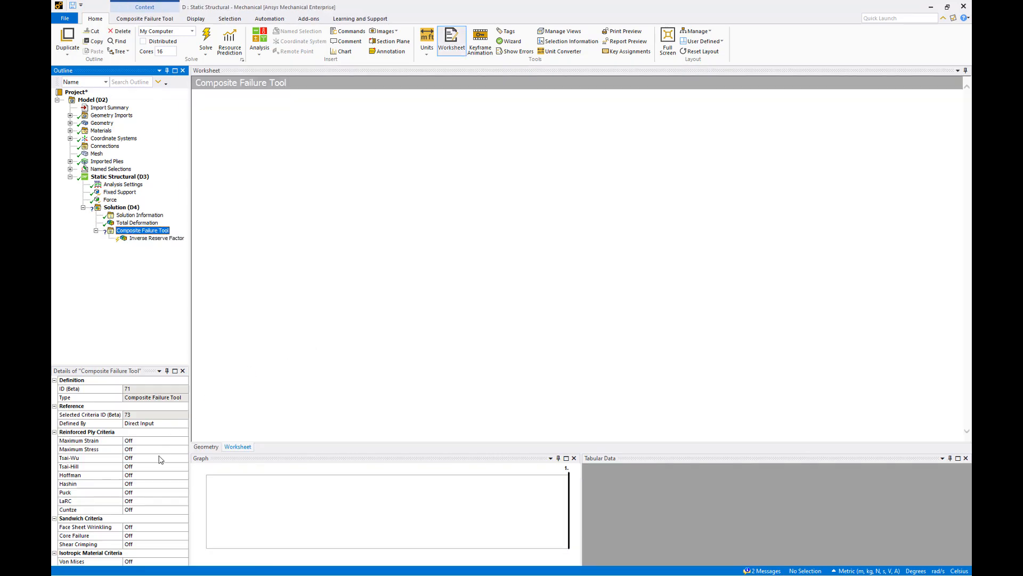
left_click(163, 458)
left_click(184, 457)
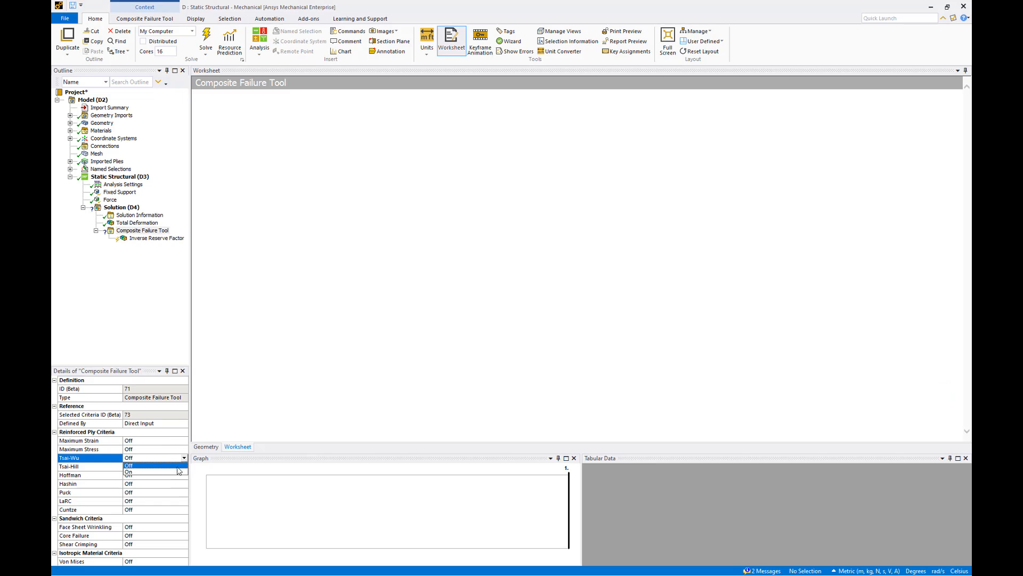
left_click(177, 473)
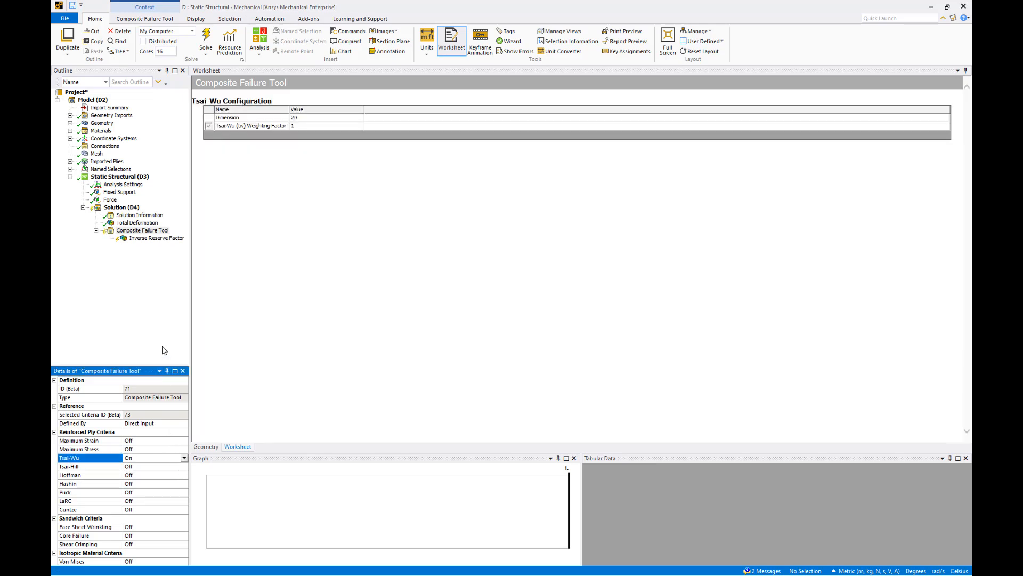
Evaluate the Composite Failure Tool results and inspect the Inverse Reserve Factor plot on the plate
right_click(155, 231)
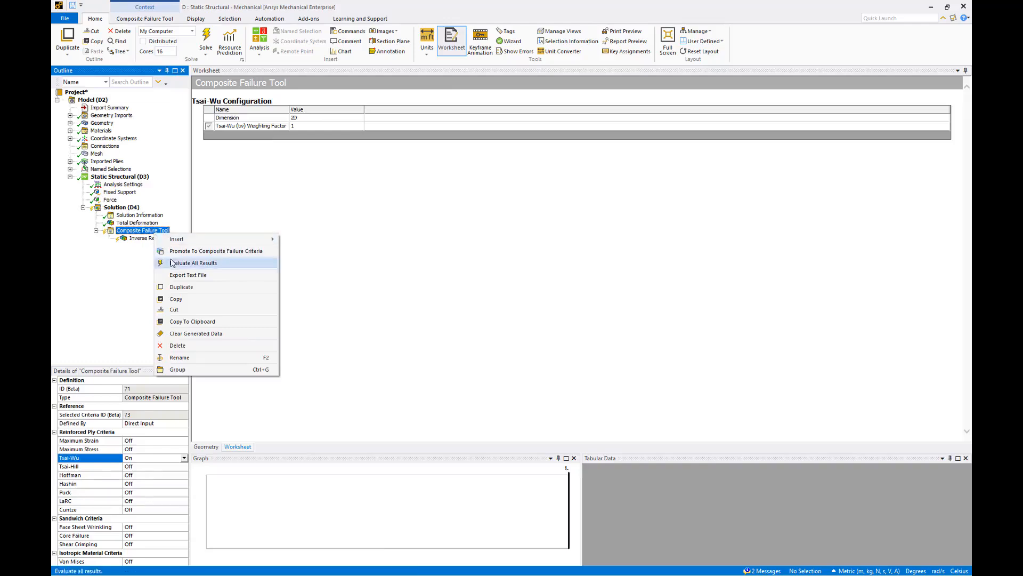
left_click(193, 263)
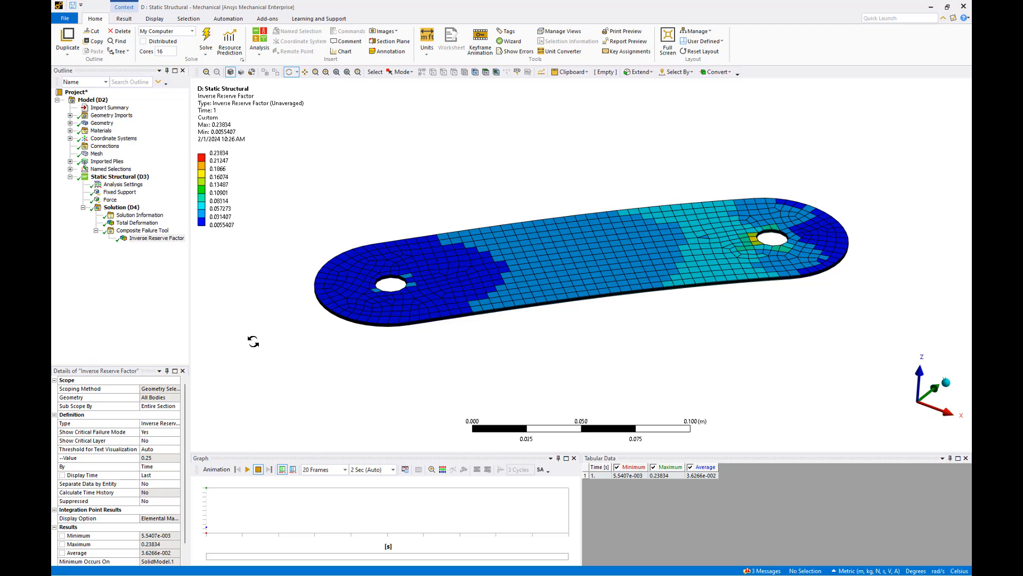
mouse_move(290, 352)
left_mouse_down()
mouse_move(294, 270)
mouse_move(282, 359)
left_mouse_up()
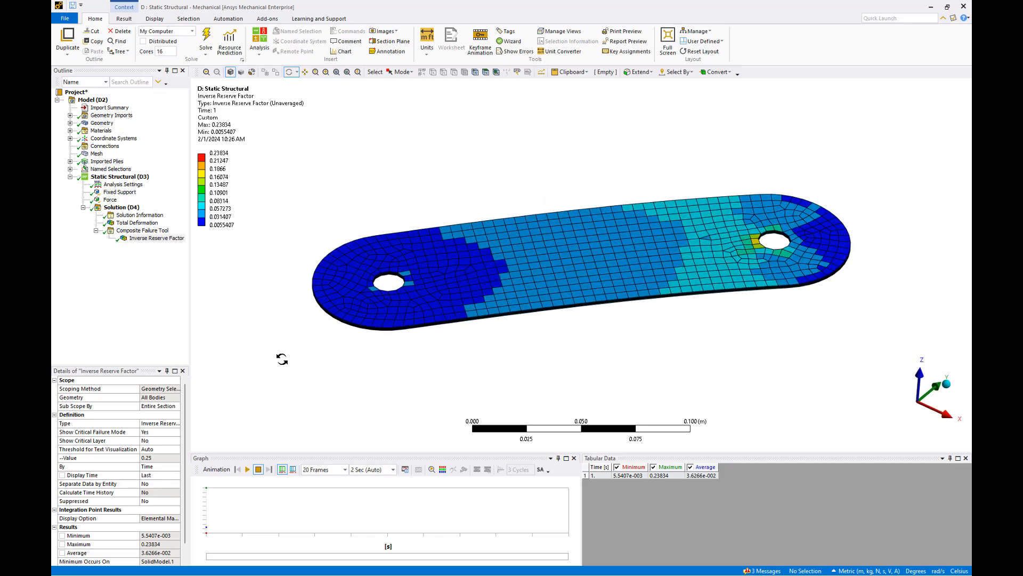